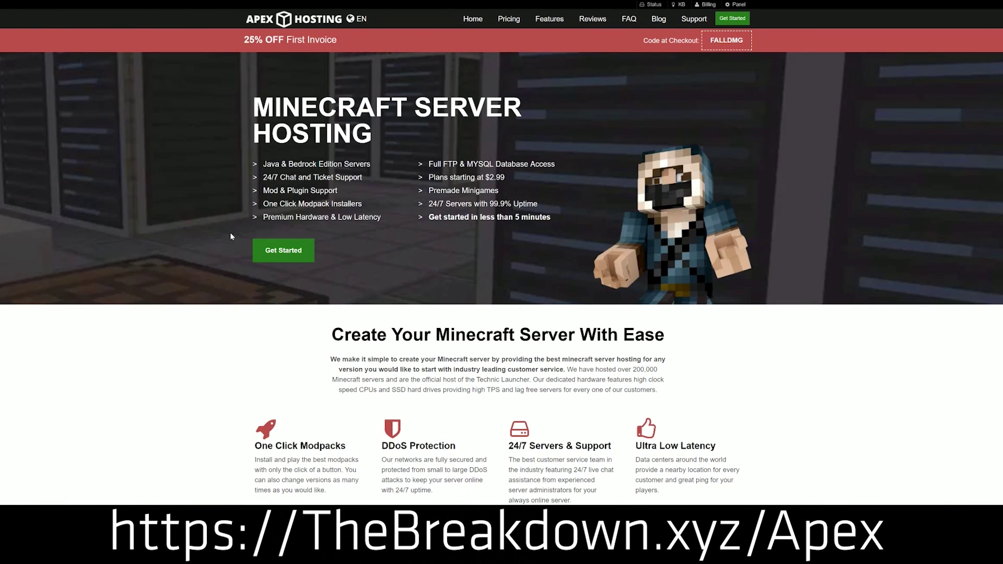
- Scroll to the feature tiles and highlight the DDoS Protection, Automated Backups and Instant Setup features
scroll(365, 219, down, 4)
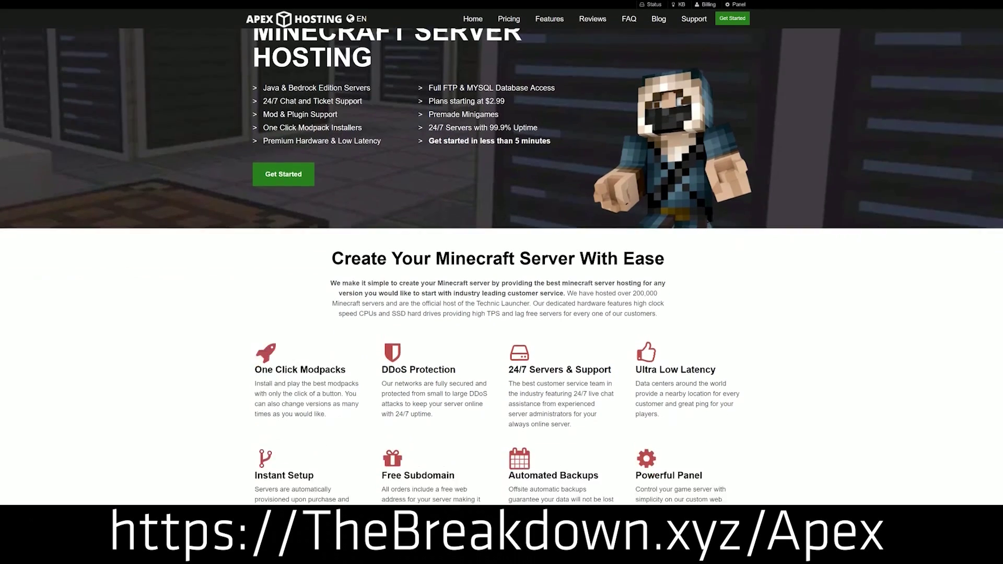
drag(254, 234, 614, 238)
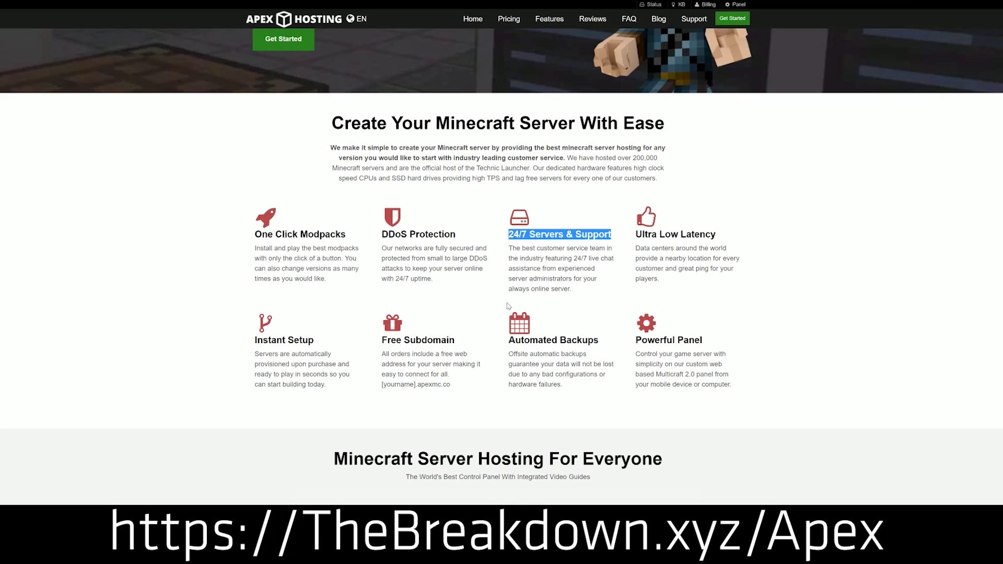
drag(509, 340, 565, 387)
click(467, 344)
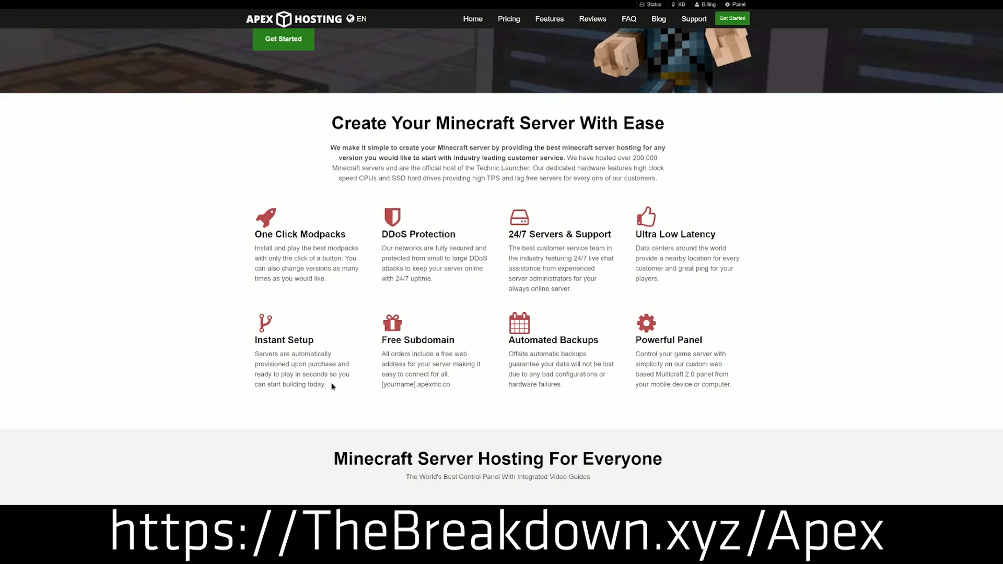
drag(331, 386, 256, 340)
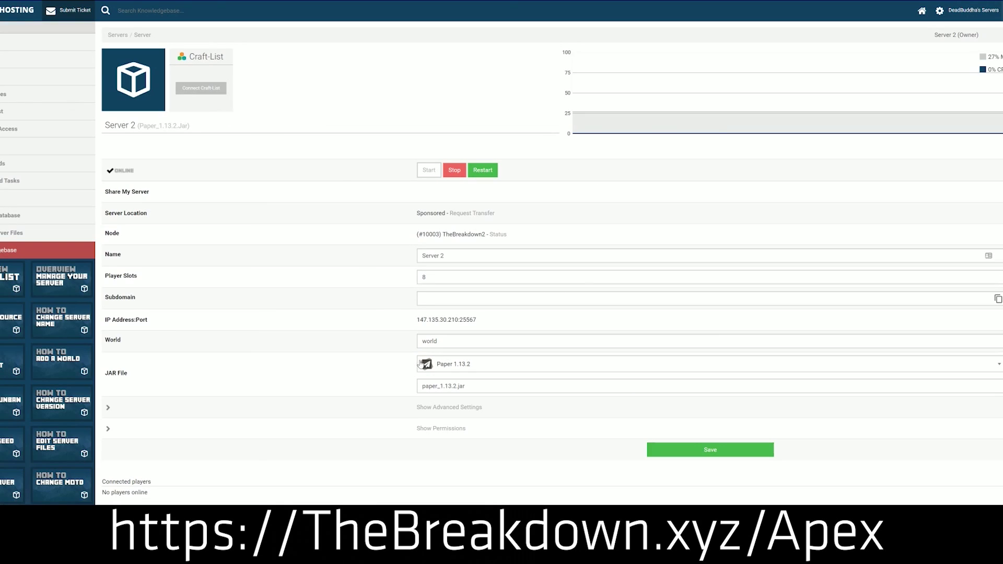
- Open Server 2's JAR File dropdown and browse the Paper, Craftbukkit, Minecraft and snapshot versions
click(469, 369)
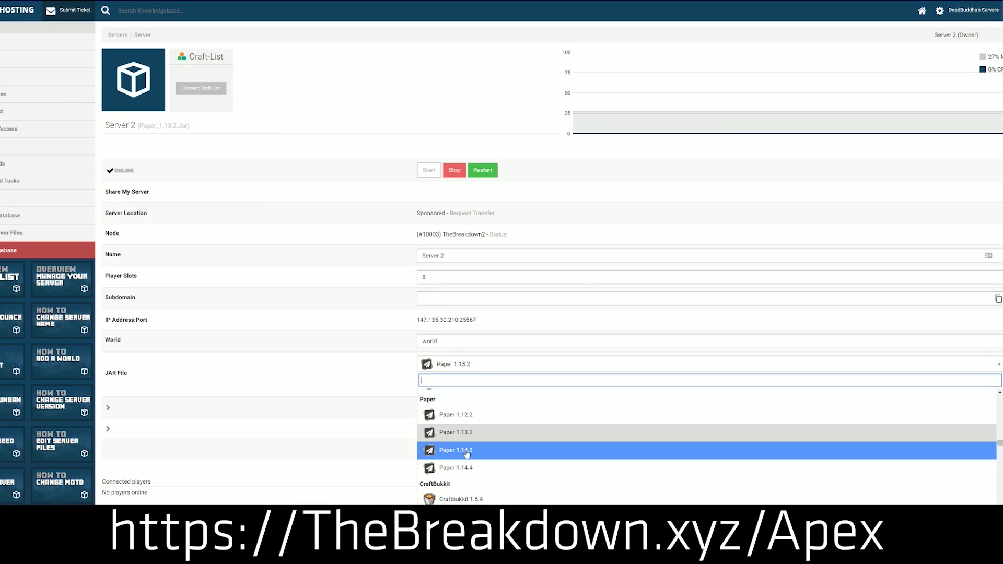
scroll(466, 453, down, 2)
scroll(467, 453, down, 2)
scroll(467, 444, up, 10)
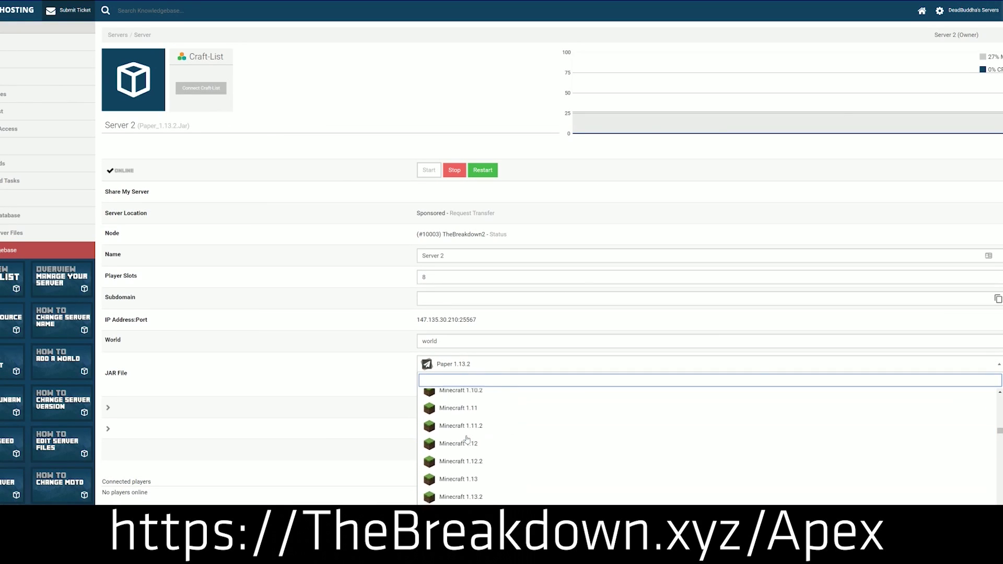
scroll(467, 439, down, 1)
scroll(467, 441, up, 2)
scroll(467, 444, down, 1)
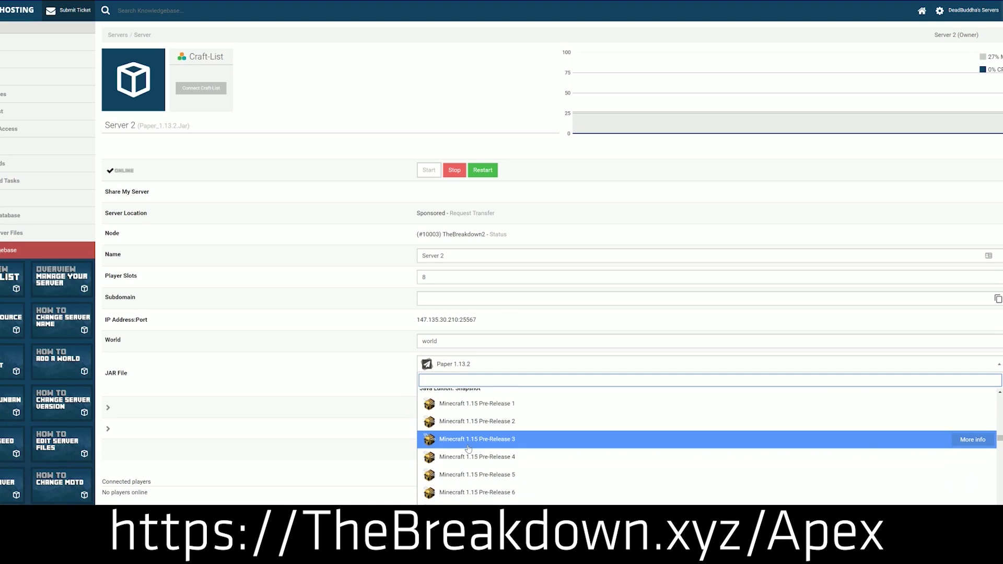
scroll(466, 447, up, 3)
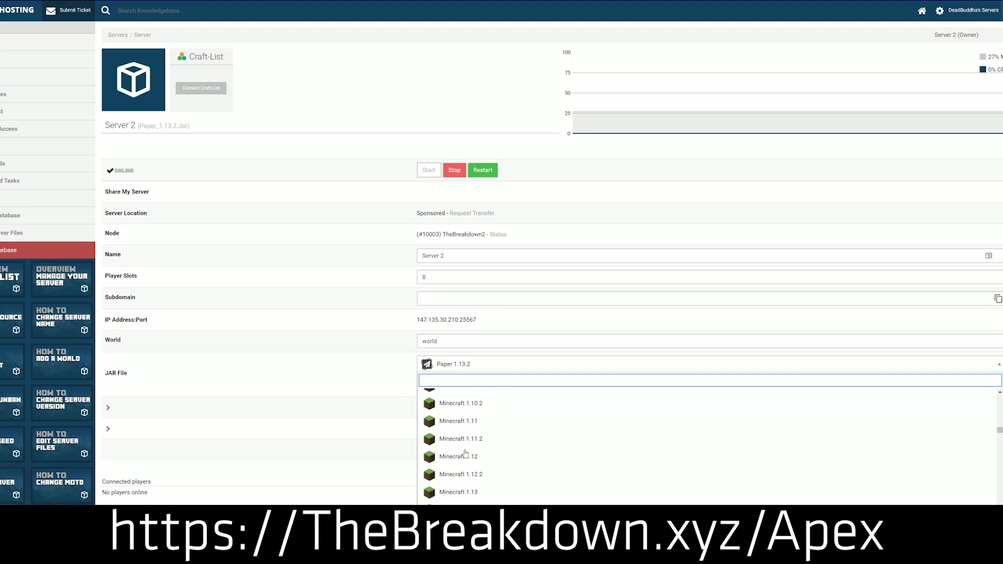
scroll(465, 453, down, 2)
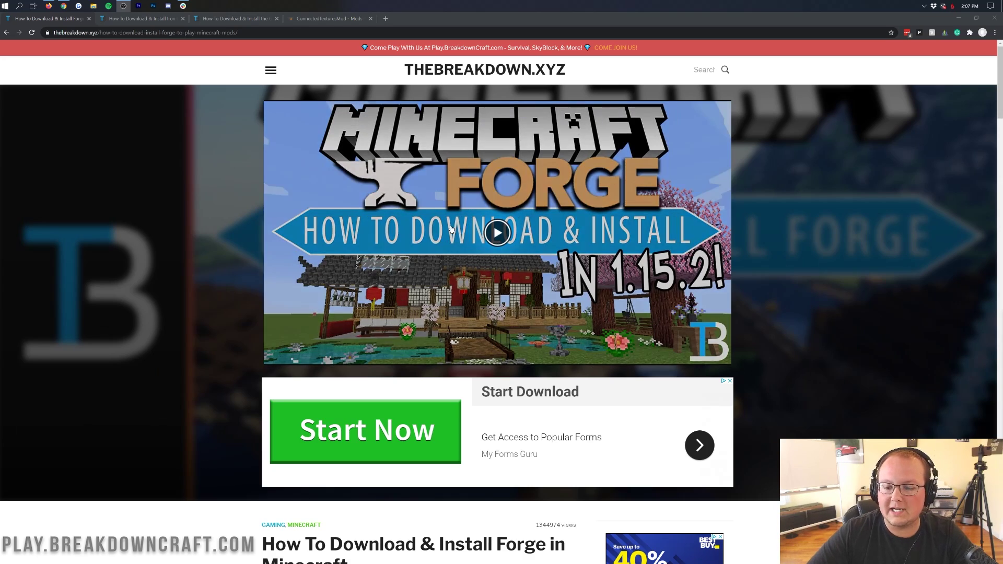
scroll(508, 256, down, 15)
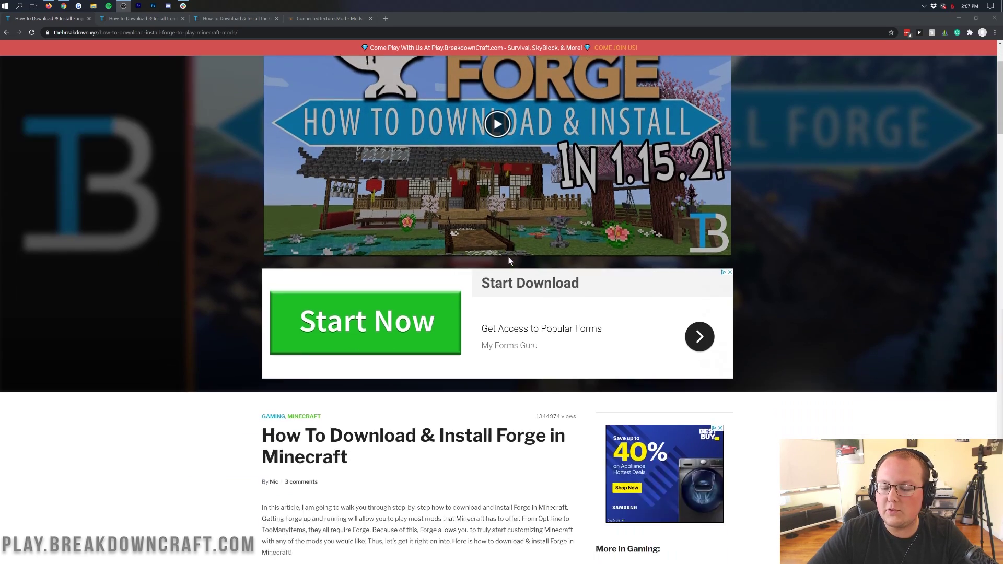
scroll(503, 245, down, 16)
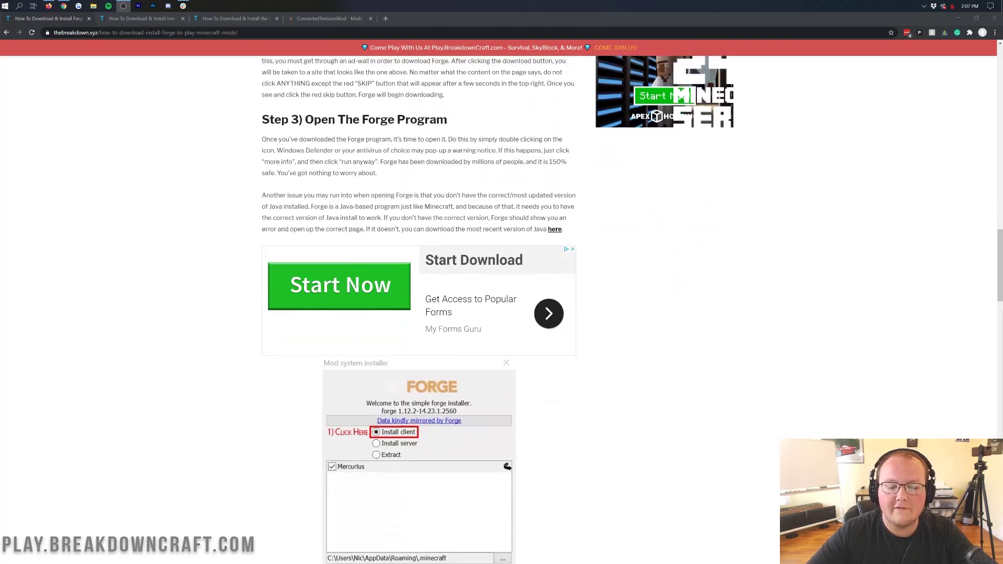
scroll(503, 243, up, 20)
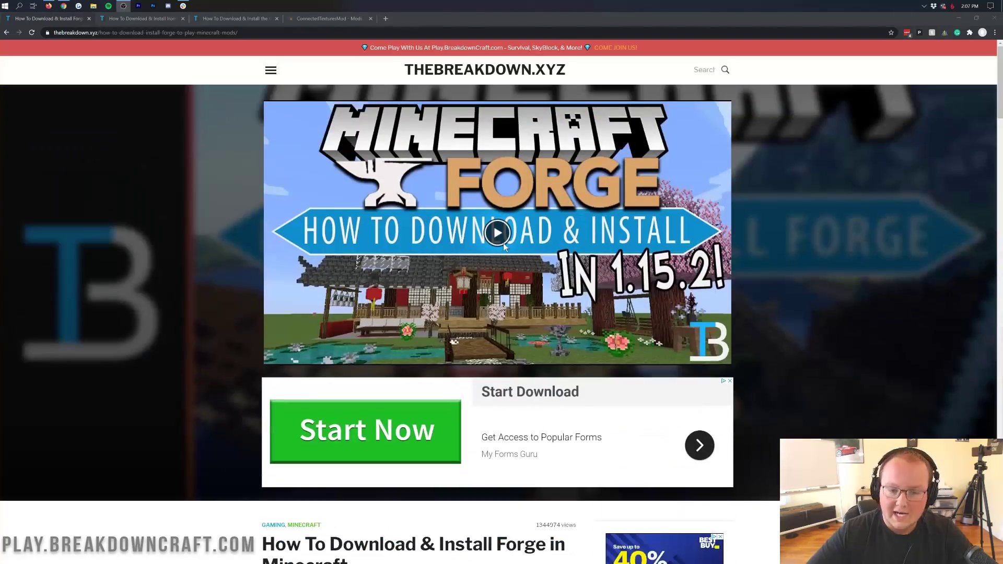
scroll(503, 243, down, 1)
scroll(503, 243, up, 1)
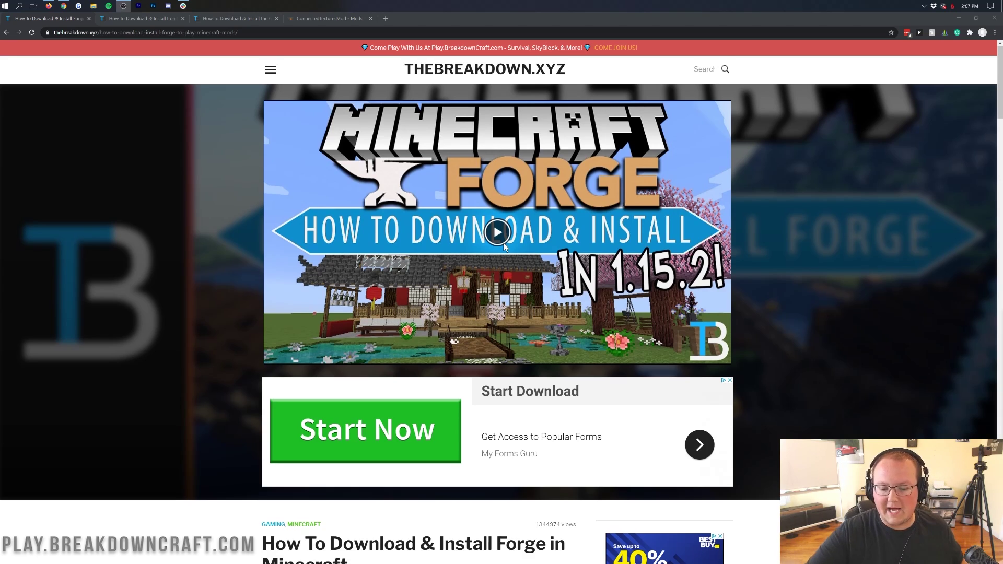
scroll(503, 243, down, 3)
drag(543, 368, 321, 369)
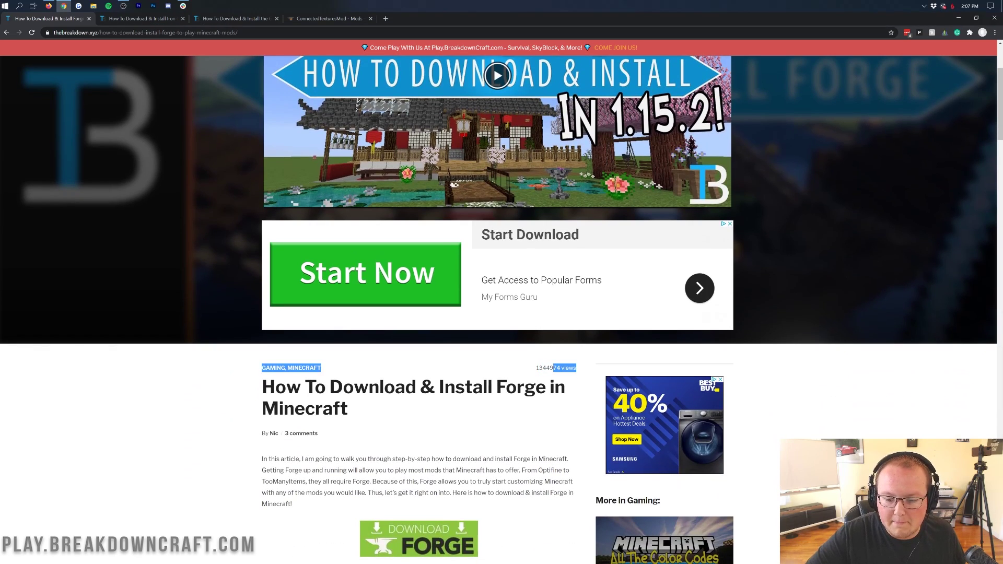
click(321, 369)
scroll(540, 374, up, 3)
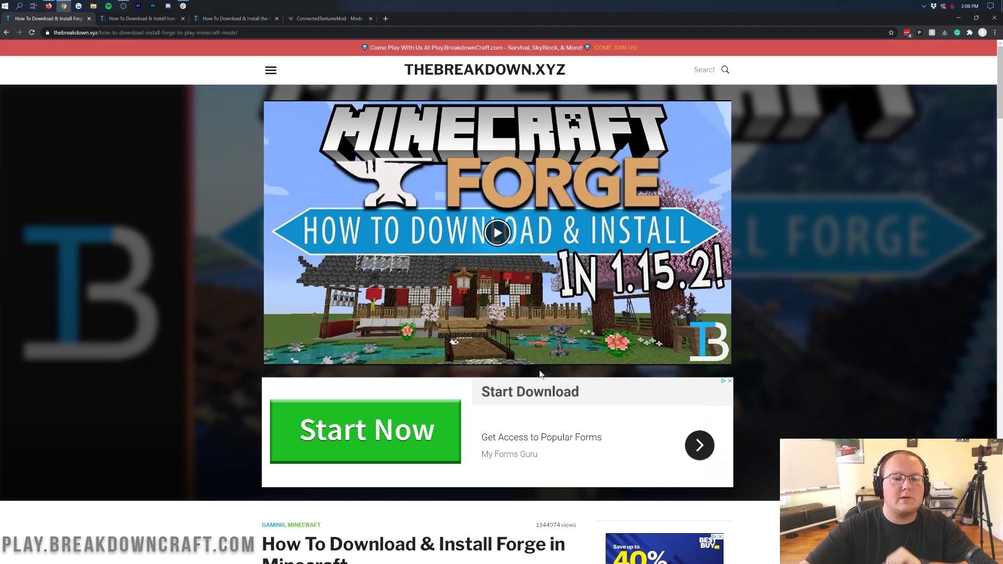
- Flip through the Iron Chests, Gravestone and CTM tabs, then scroll Iron Chests to its download link
click(145, 21)
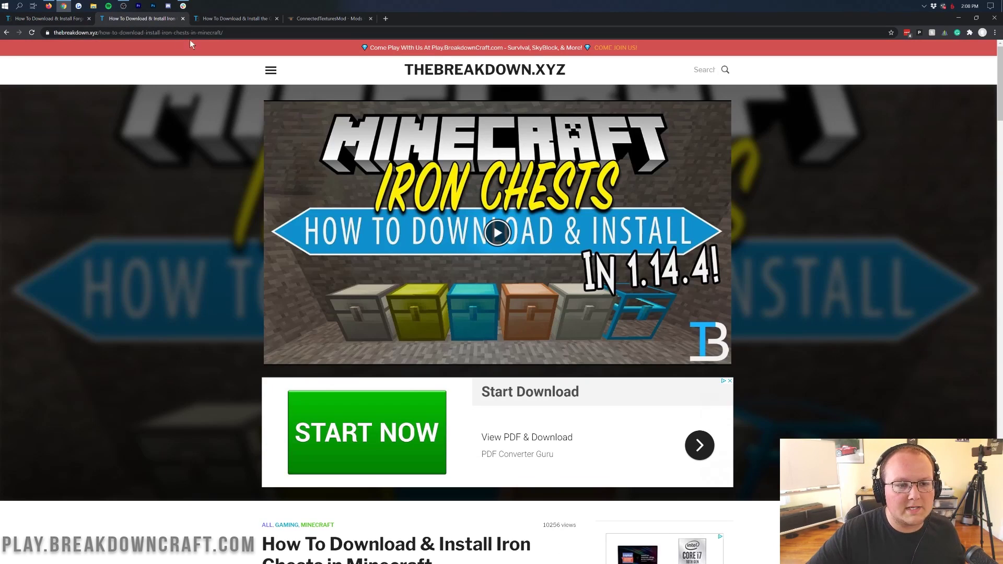
click(213, 16)
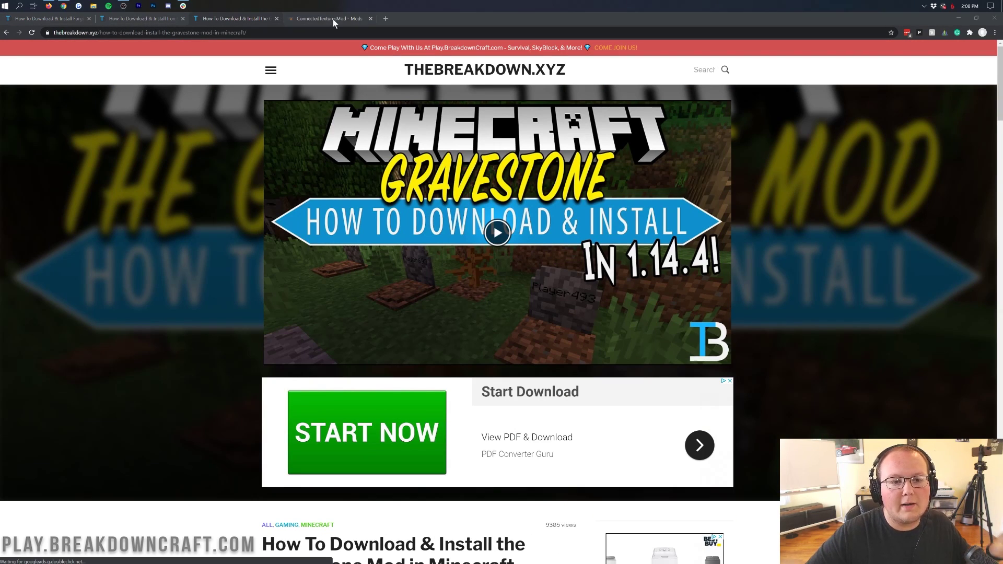
click(329, 19)
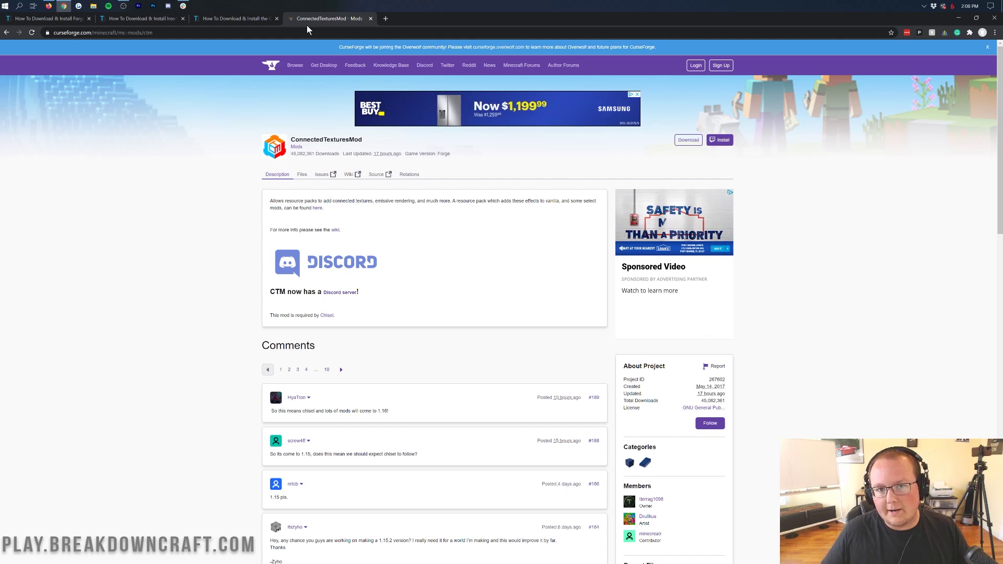
click(124, 20)
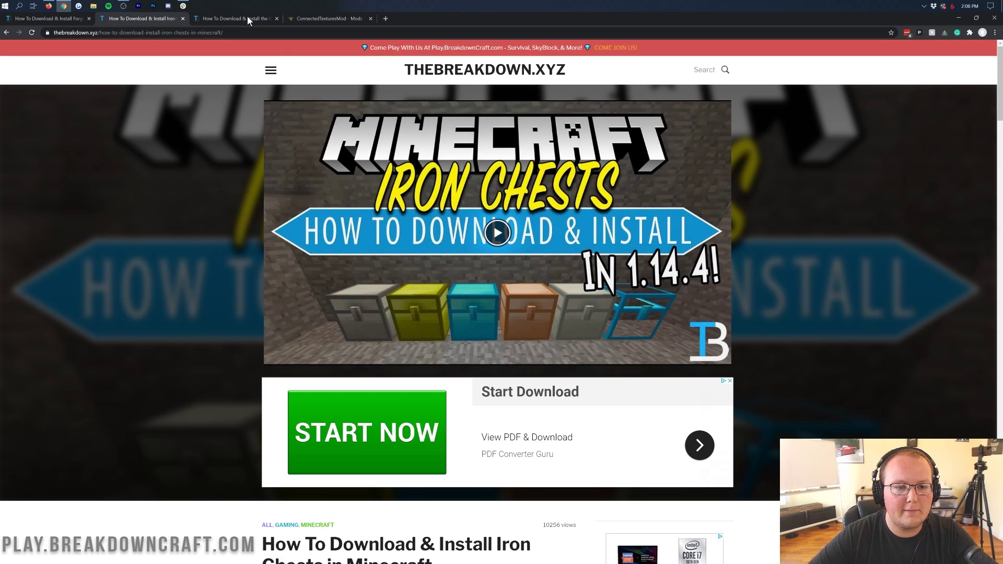
click(248, 19)
click(318, 18)
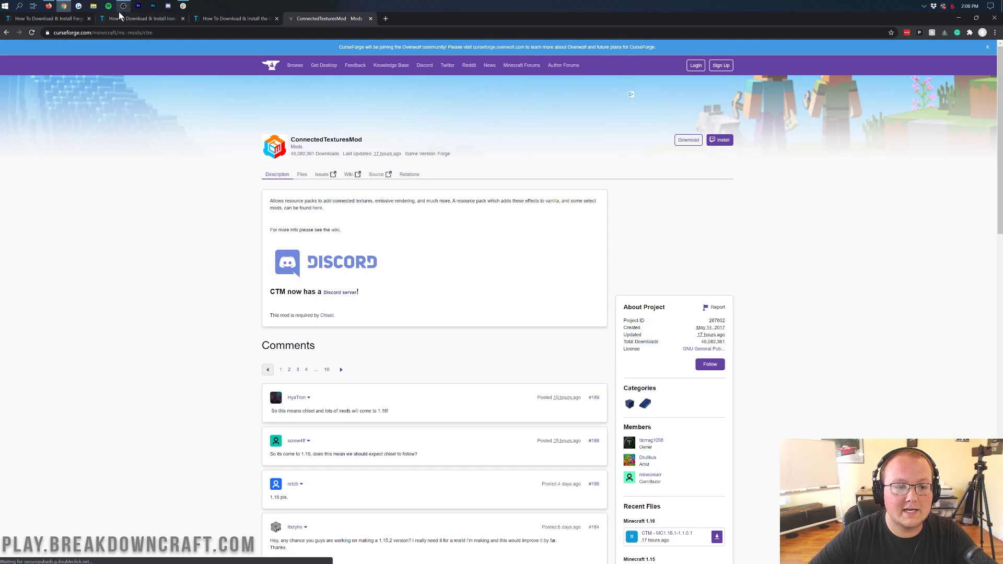
click(121, 17)
scroll(470, 115, down, 5)
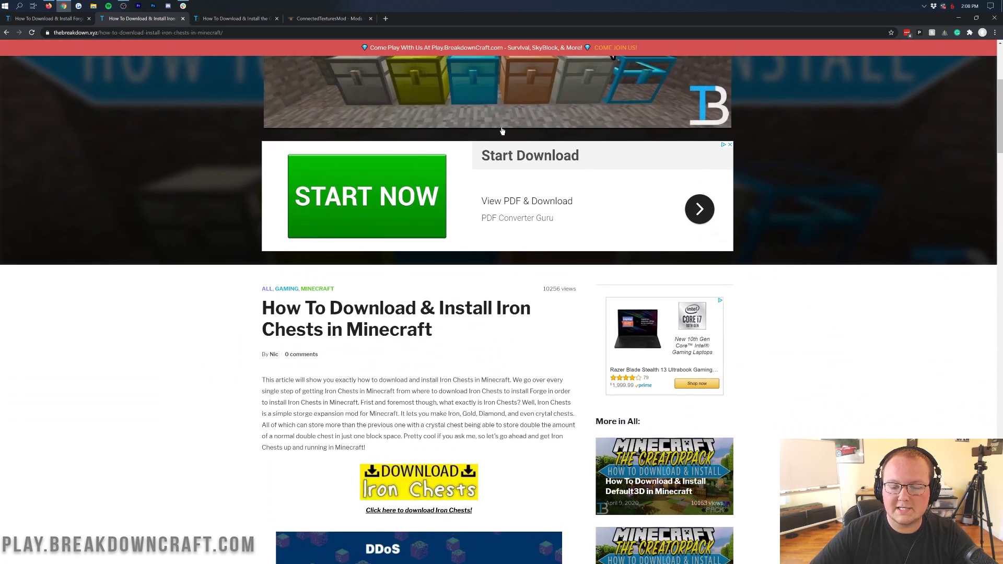
scroll(502, 130, down, 5)
- Download the Iron Chests 1.16 jar from CurseForge's Recent Files and keep it
click(424, 244)
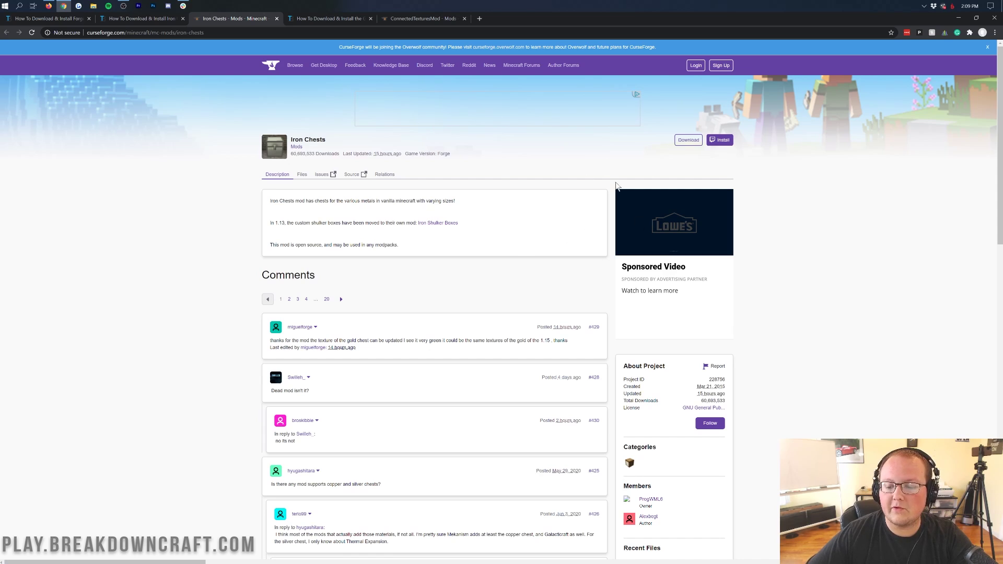
scroll(617, 186, down, 6)
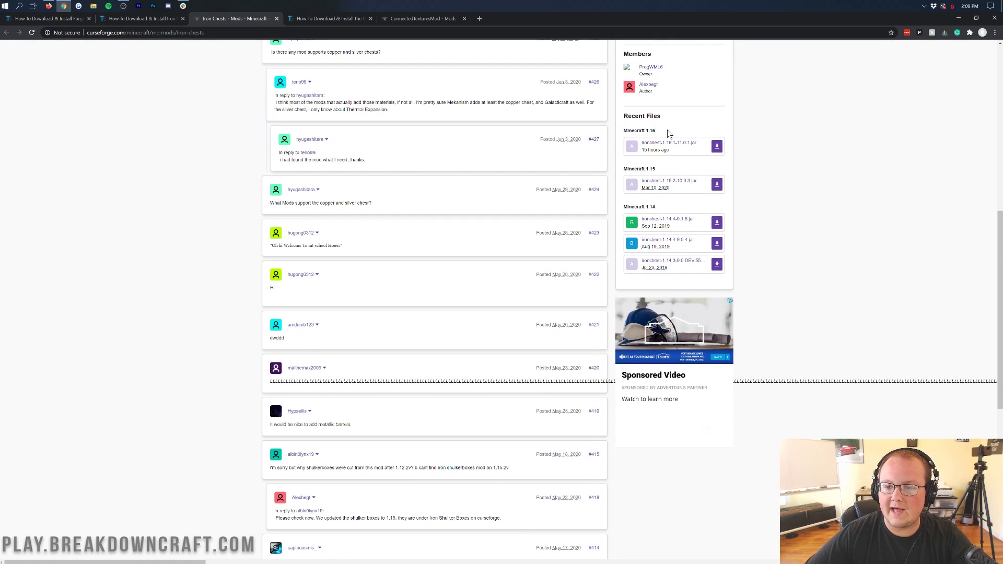
click(720, 149)
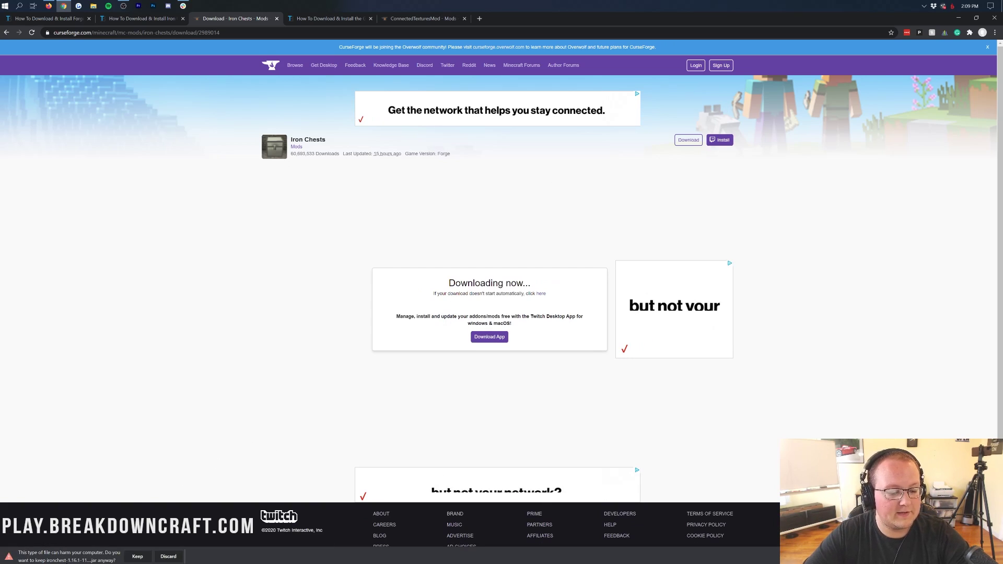
click(137, 557)
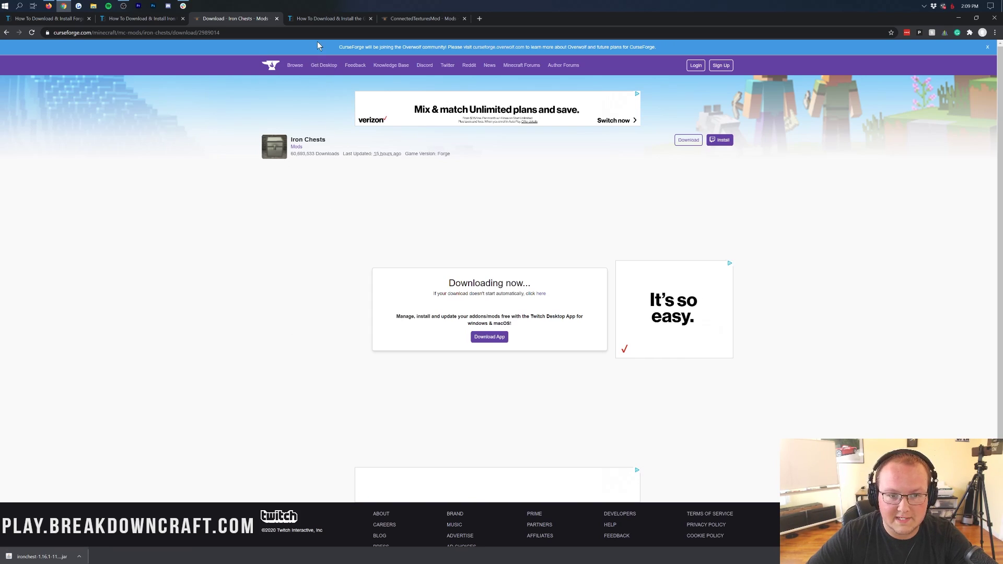
- Switch to the Gravestone mod guide article on TheBreakdown
click(317, 20)
scroll(381, 236, down, 1)
scroll(382, 239, up, 1)
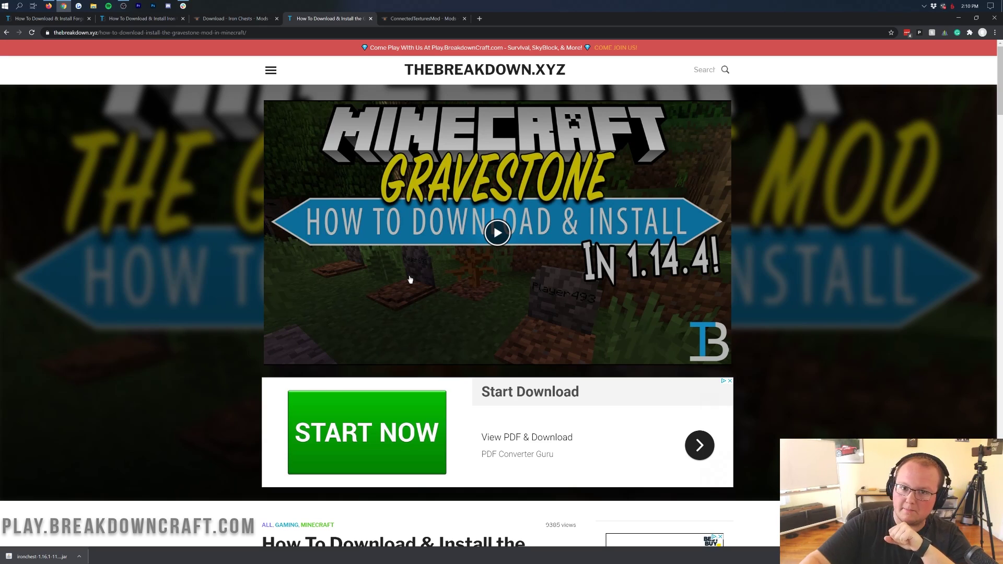
- Follow the article's Download Gravestone link, then download and keep the GraveStone Mod 1.16.1 jar
scroll(410, 280, down, 8)
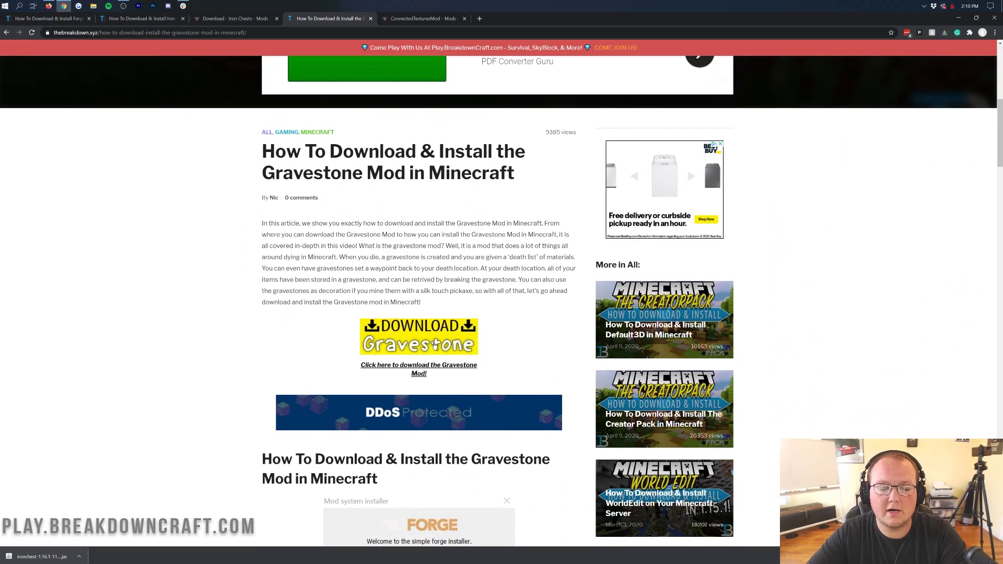
click(416, 344)
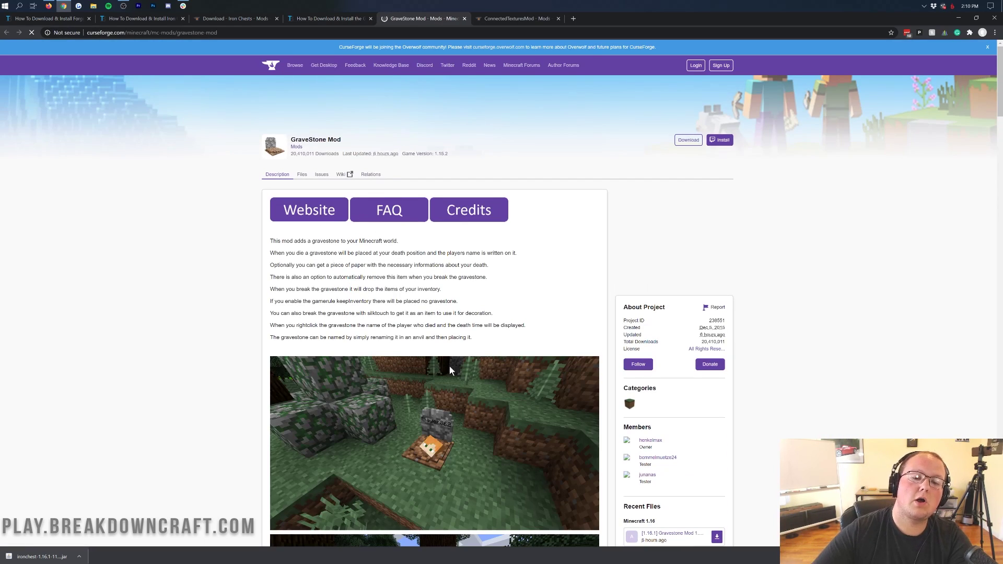
scroll(663, 227, down, 7)
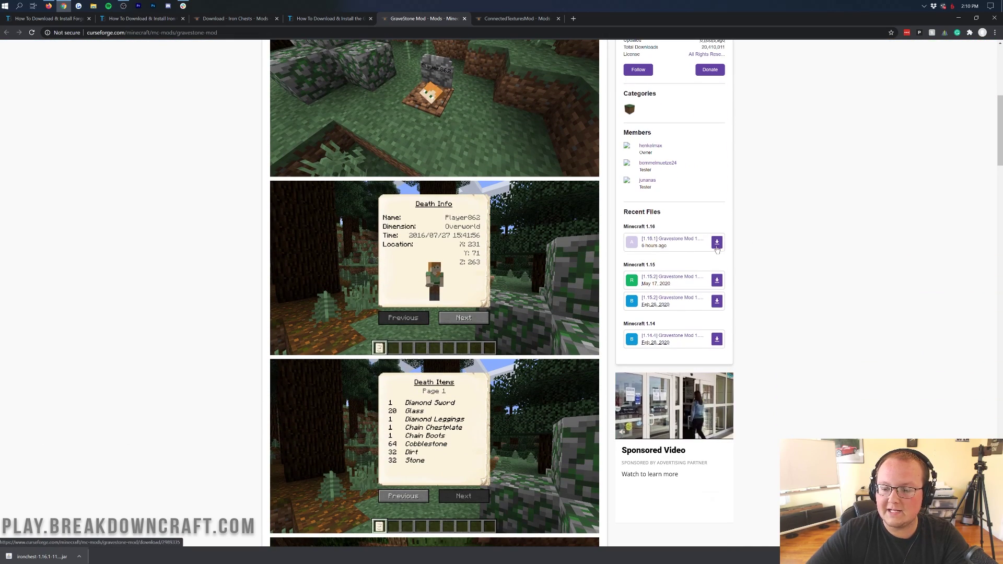
click(715, 240)
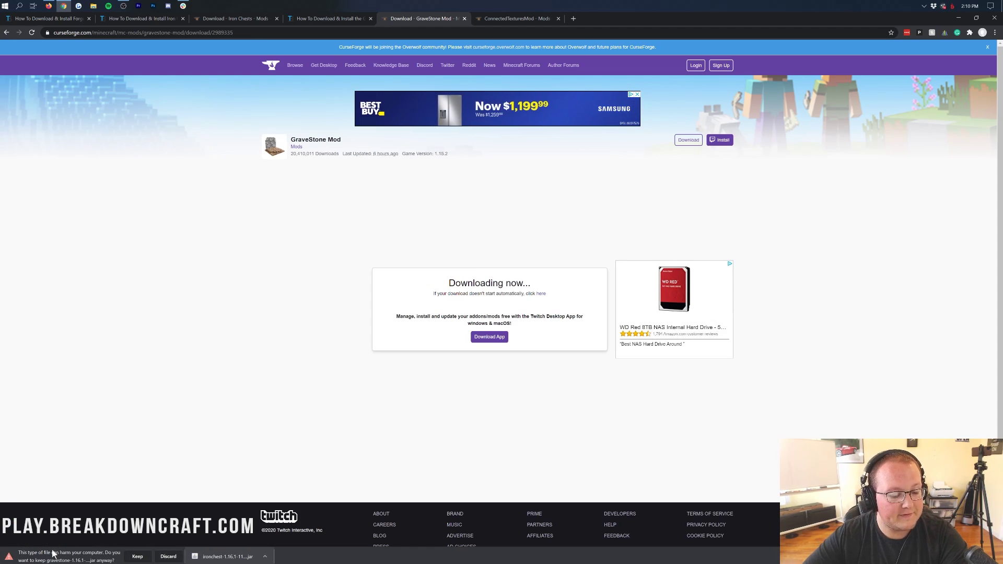
click(137, 556)
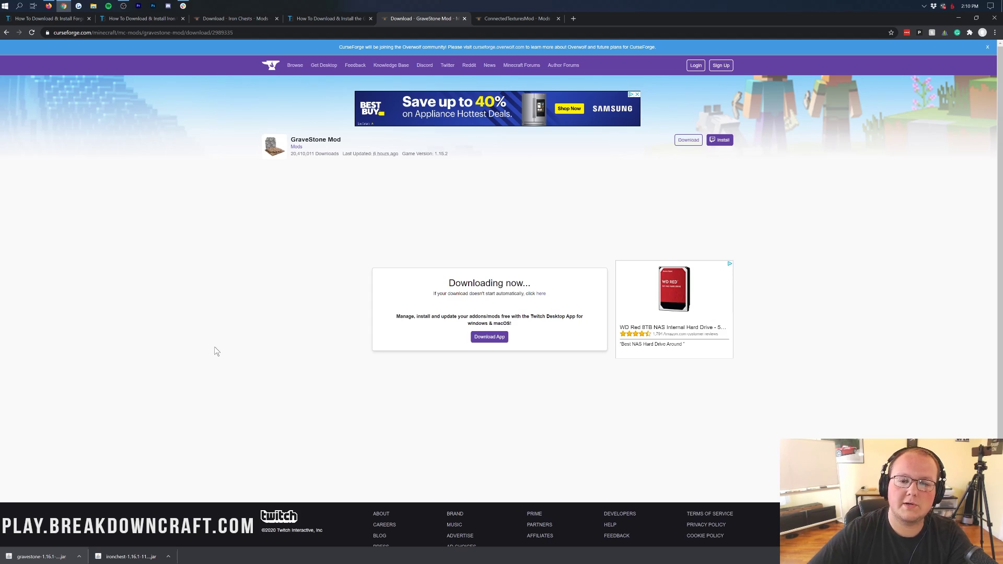
click(517, 19)
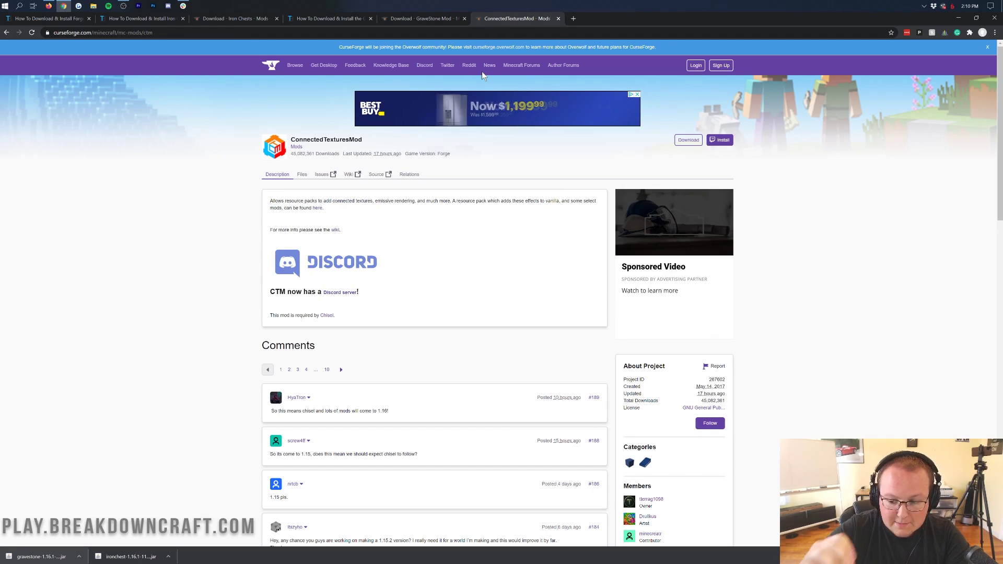
- Scroll the ConnectedTexturesMod page to Recent Files and download the CTM file for Minecraft 1.16
scroll(685, 342, down, 7)
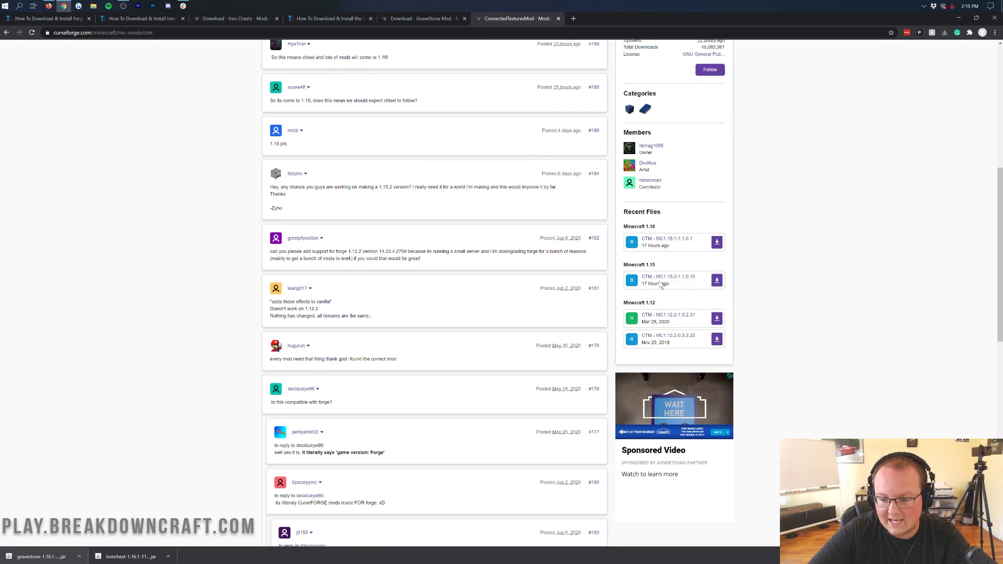
scroll(593, 346, up, 7)
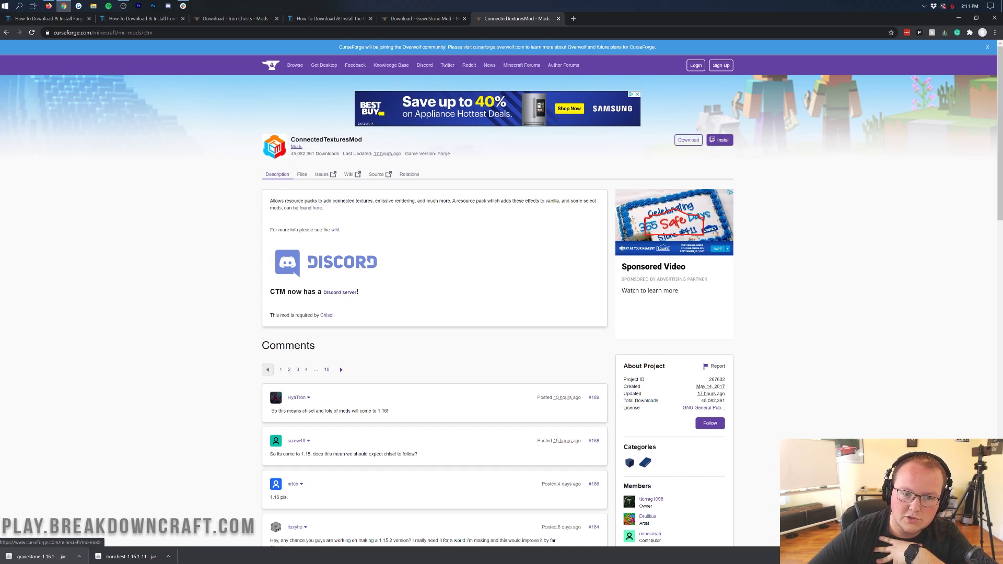
double_click(319, 140)
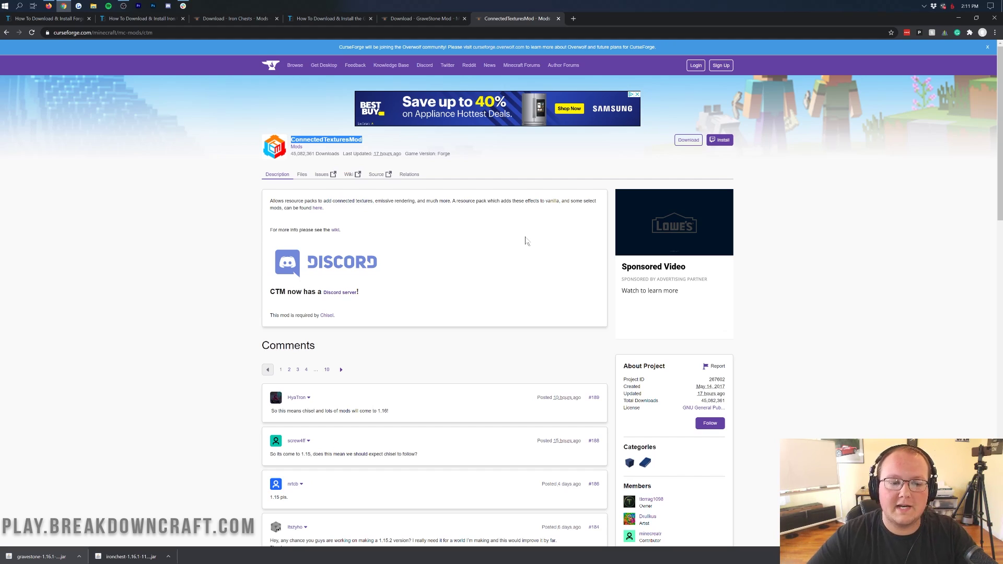
scroll(689, 228, down, 2)
scroll(689, 227, down, 5)
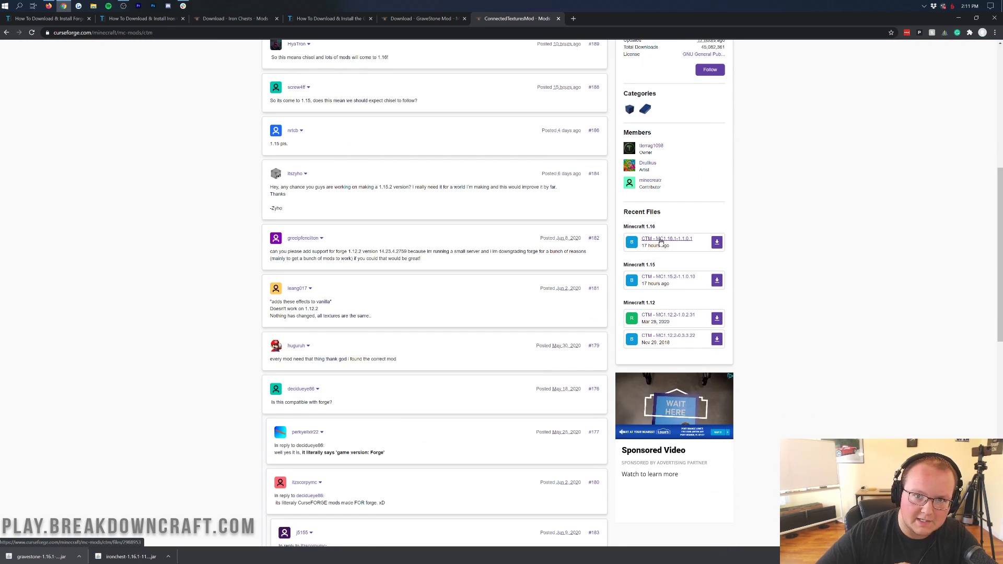
click(717, 242)
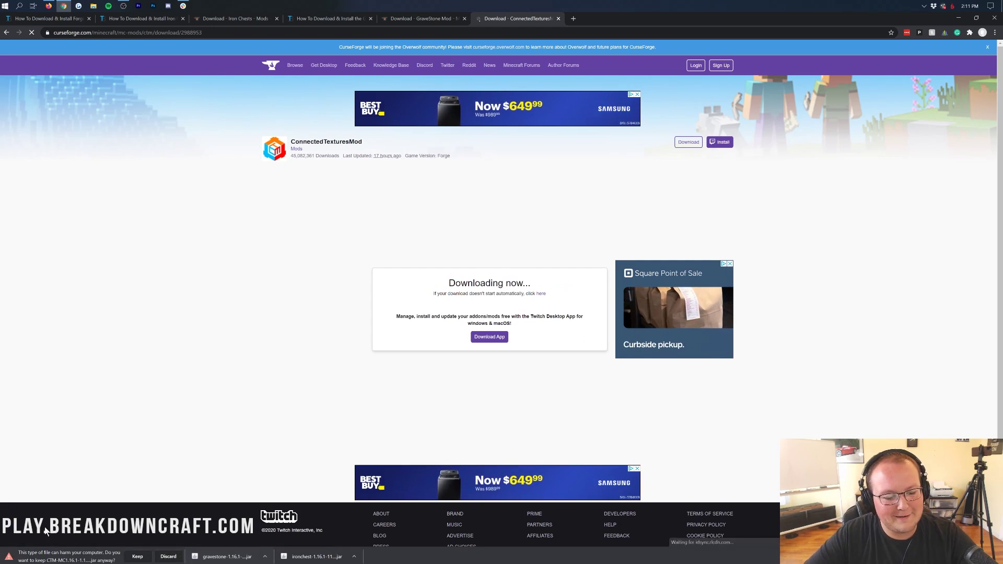
- Keep the CTM jar, minimise Chrome, group the three mod jars and delete the unconfirmed downloads
click(137, 556)
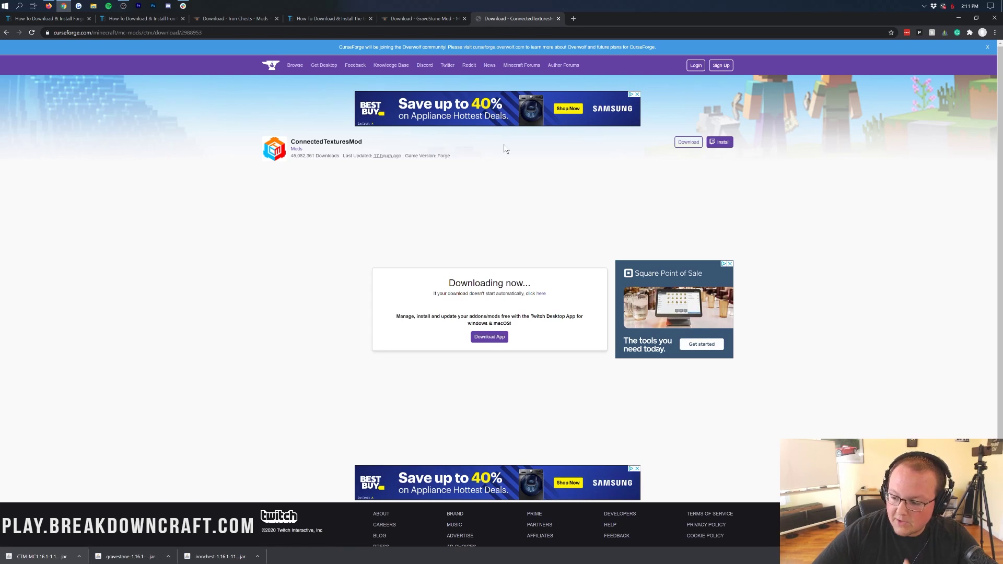
click(962, 18)
drag(21, 75, 285, 74)
drag(13, 136, 308, 69)
drag(12, 204, 334, 63)
drag(85, 260, 804, 360)
key(Delete)
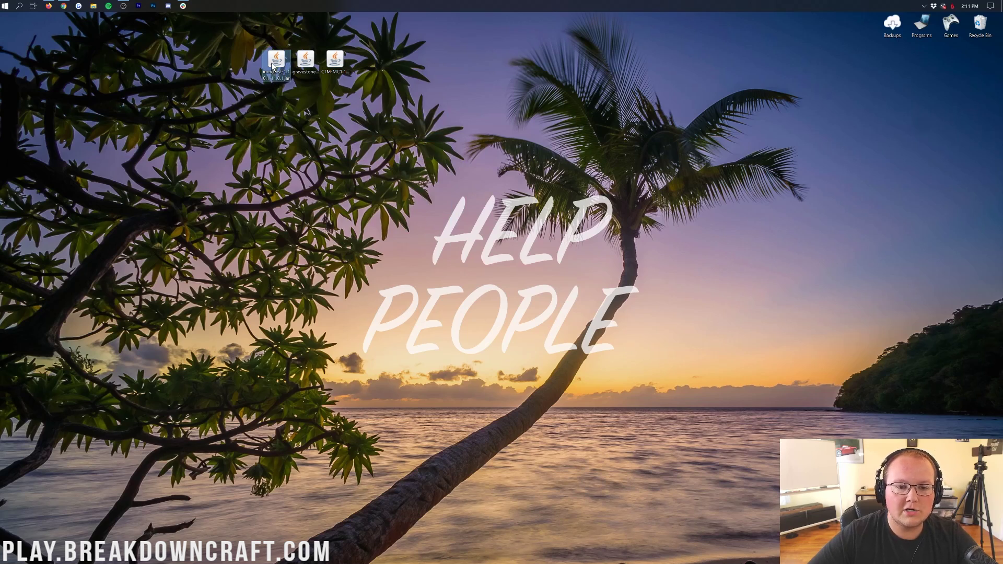
- Check the jars' file names, open the Downloads folder, find it empty and close it
click(307, 60)
click(335, 60)
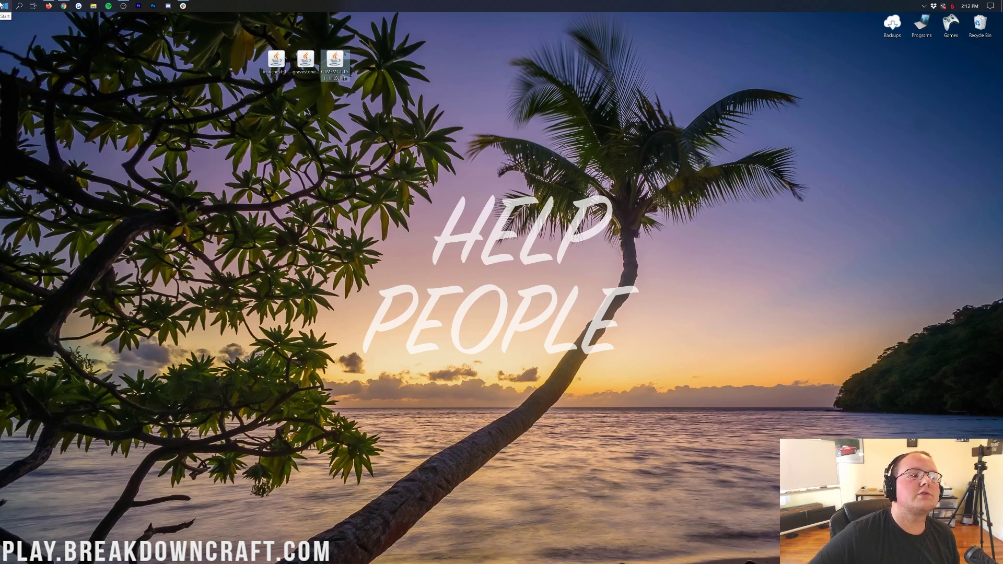
click(4, 6)
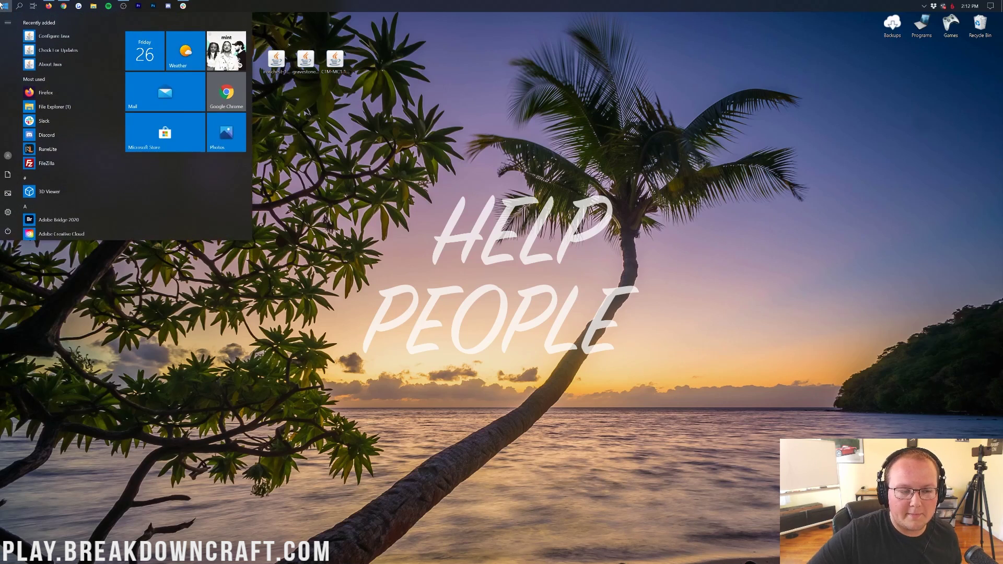
text(downlo)
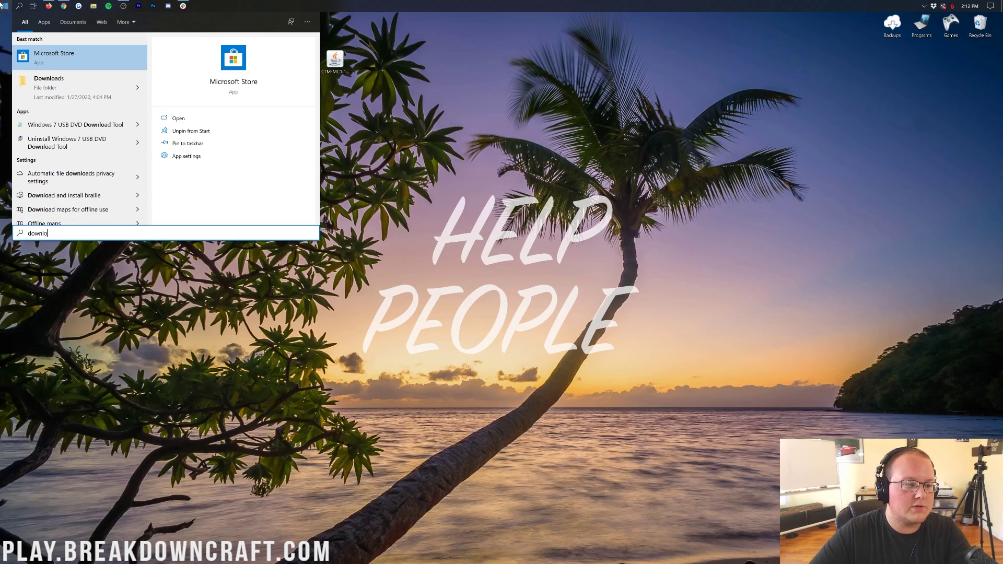
click(428, 115)
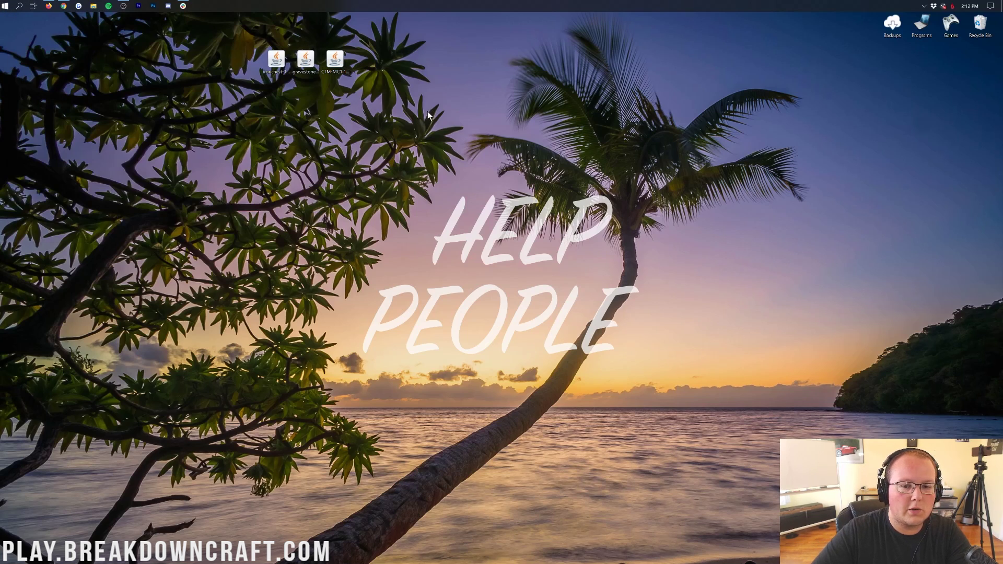
drag(384, 83, 412, 225)
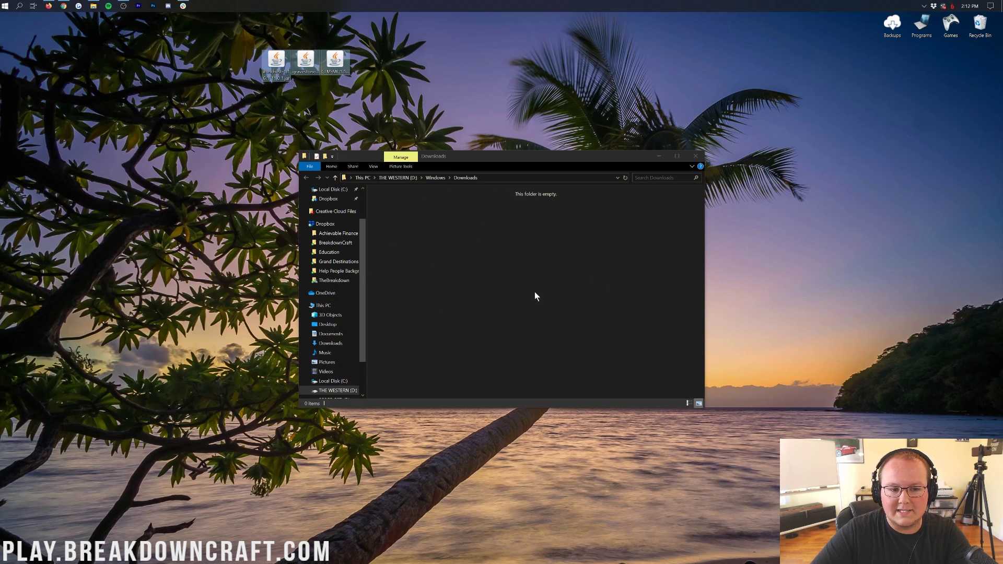
click(695, 156)
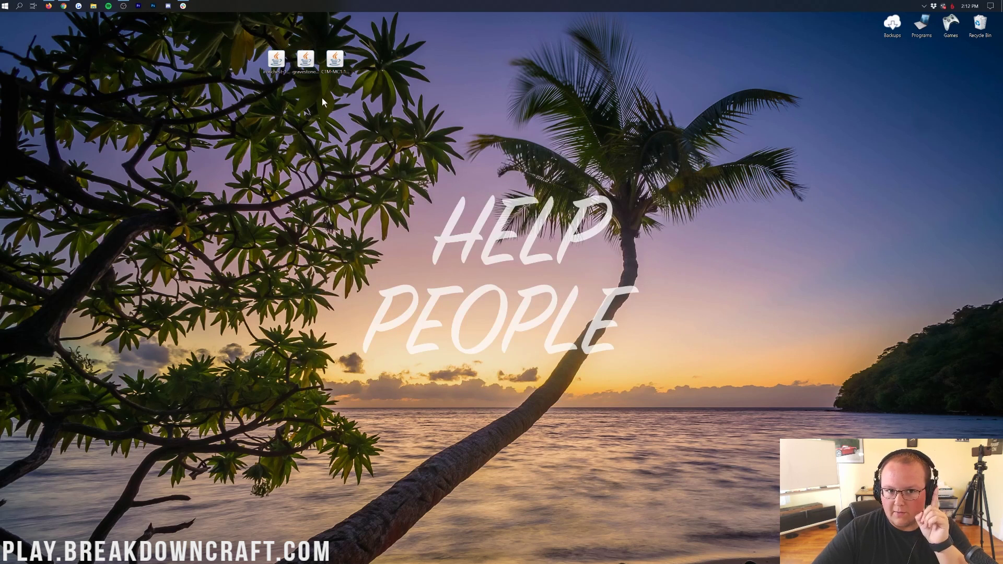
click(3, 5)
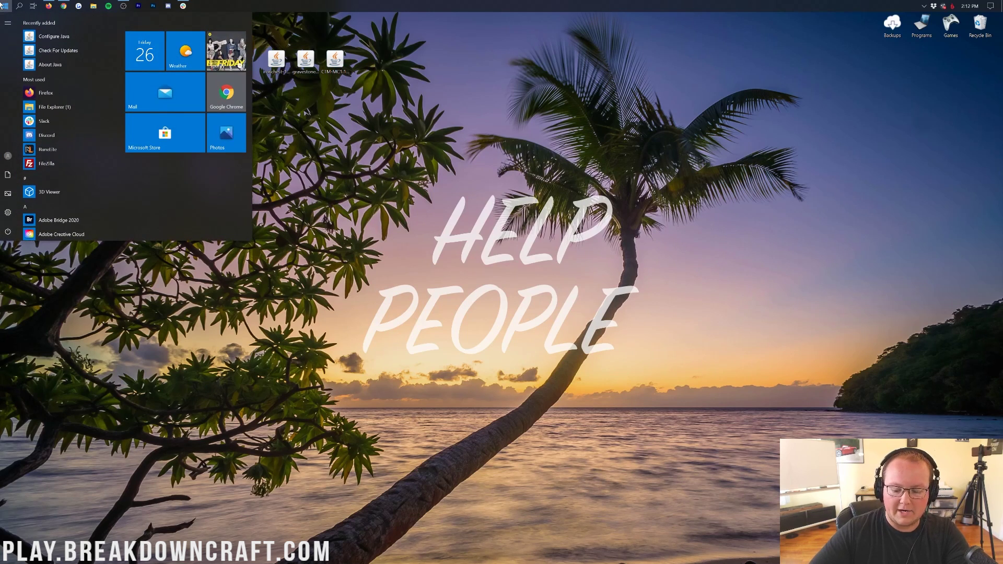
- Open Minecraft Launcher and play the Play.BreakdownCraft.com 1.16.1-forge-32.0.18 installation
text(mine)
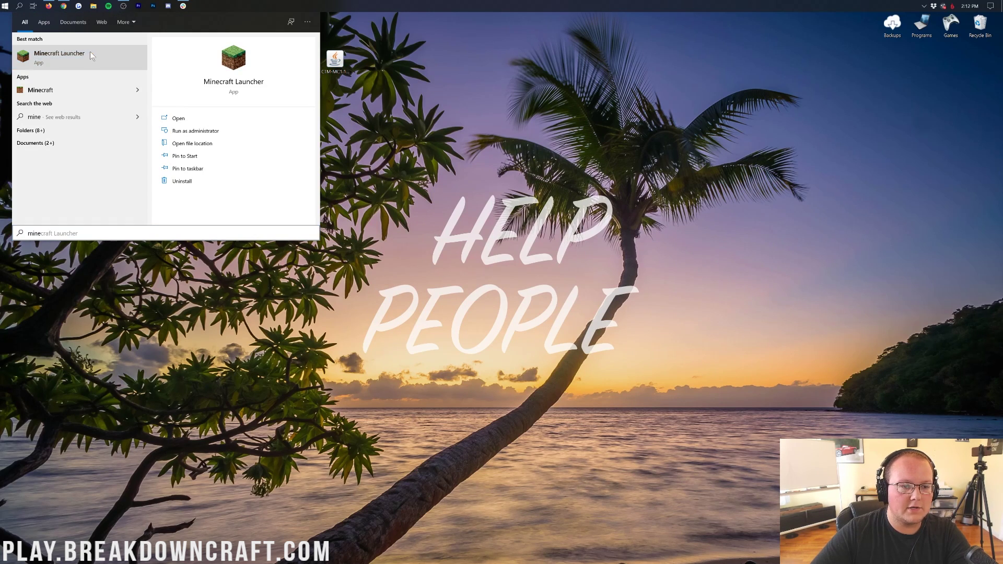
click(90, 55)
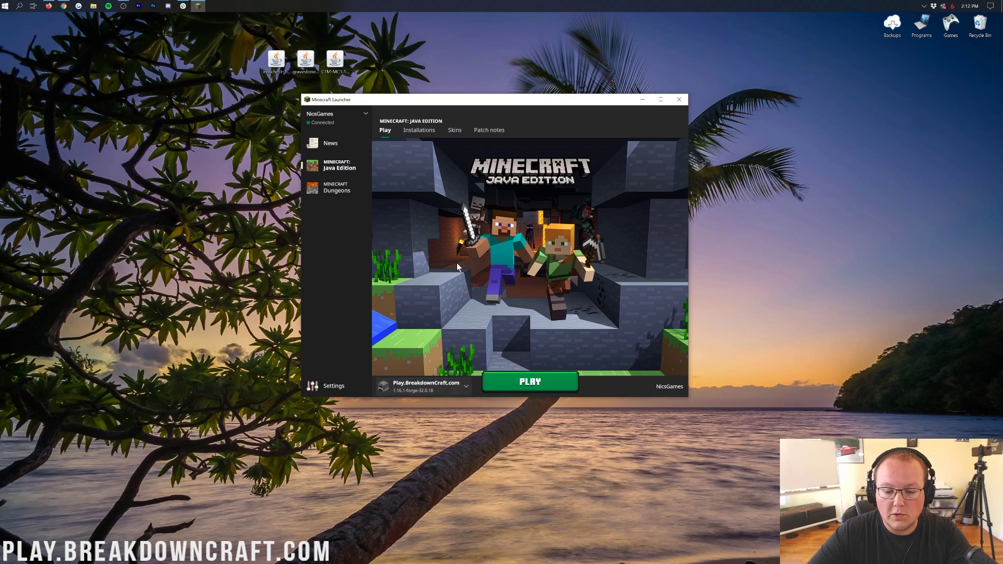
click(428, 393)
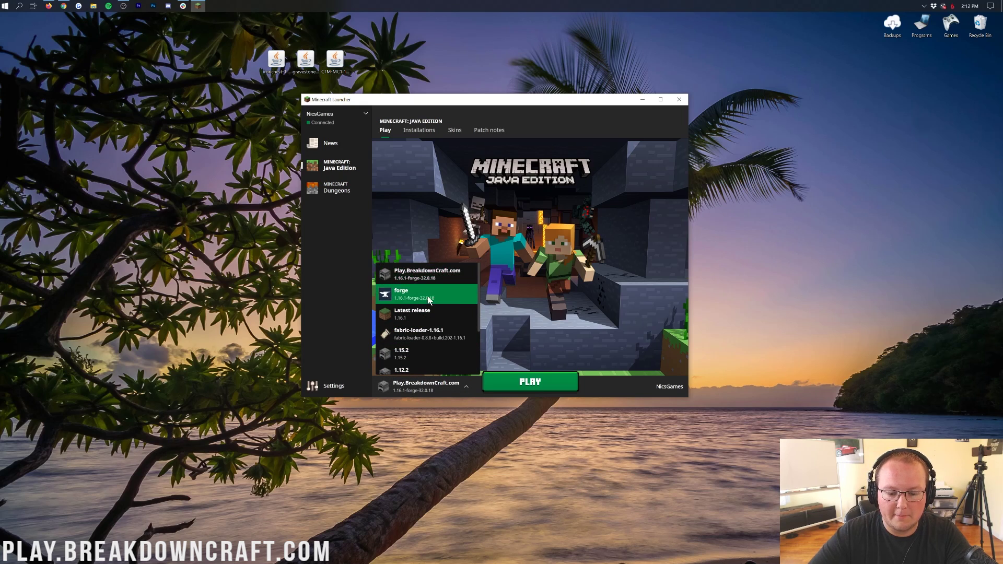
click(408, 298)
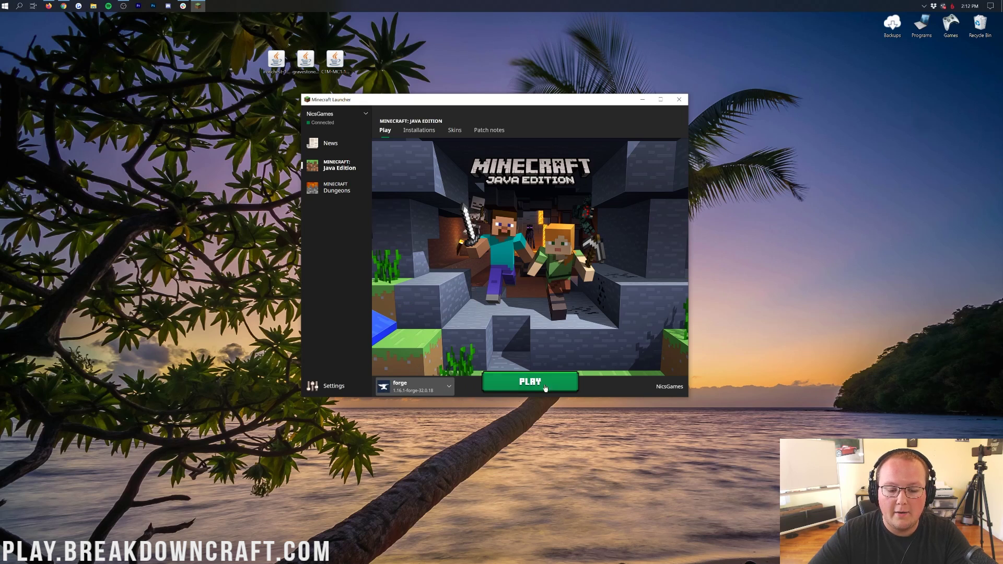
click(415, 387)
click(426, 393)
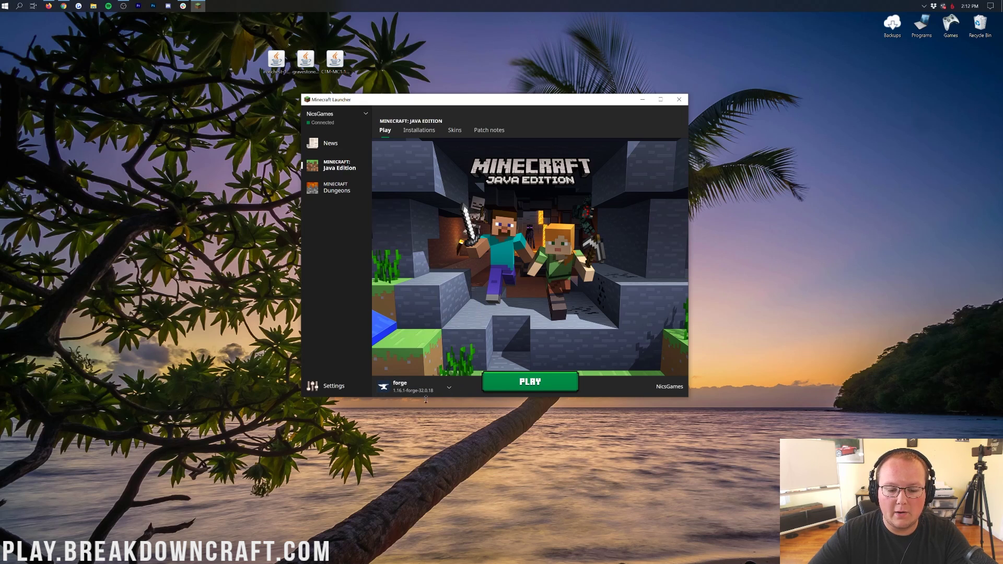
click(422, 390)
click(416, 290)
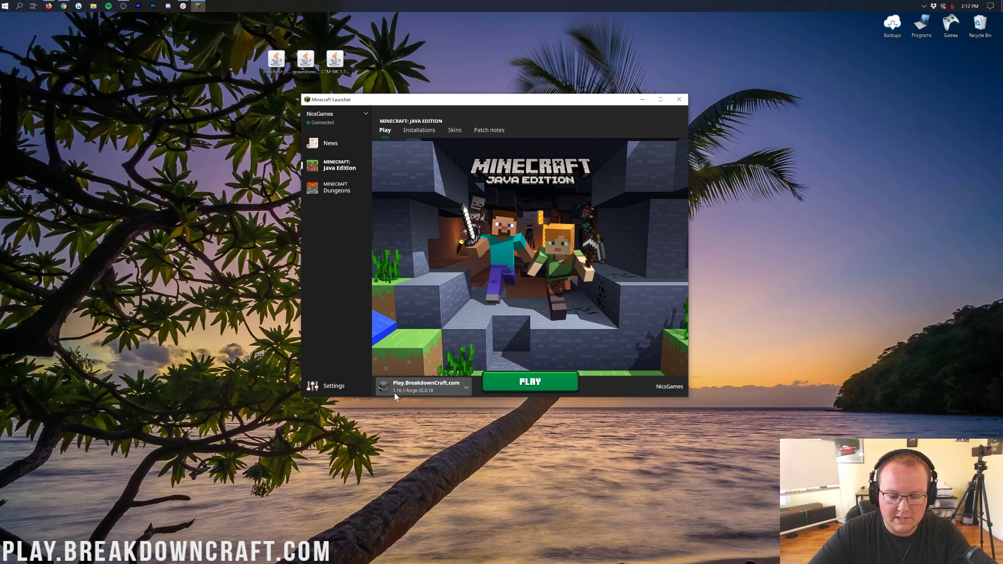
click(517, 382)
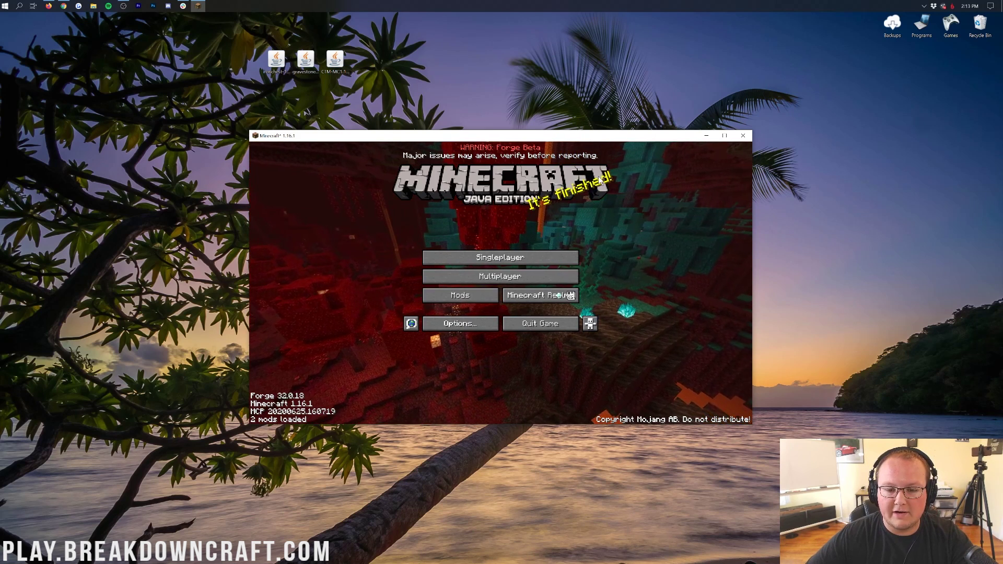
- Copy the CTM, gravestone and ironchest jars from the desktop into Minecraft's mods folder
click(473, 298)
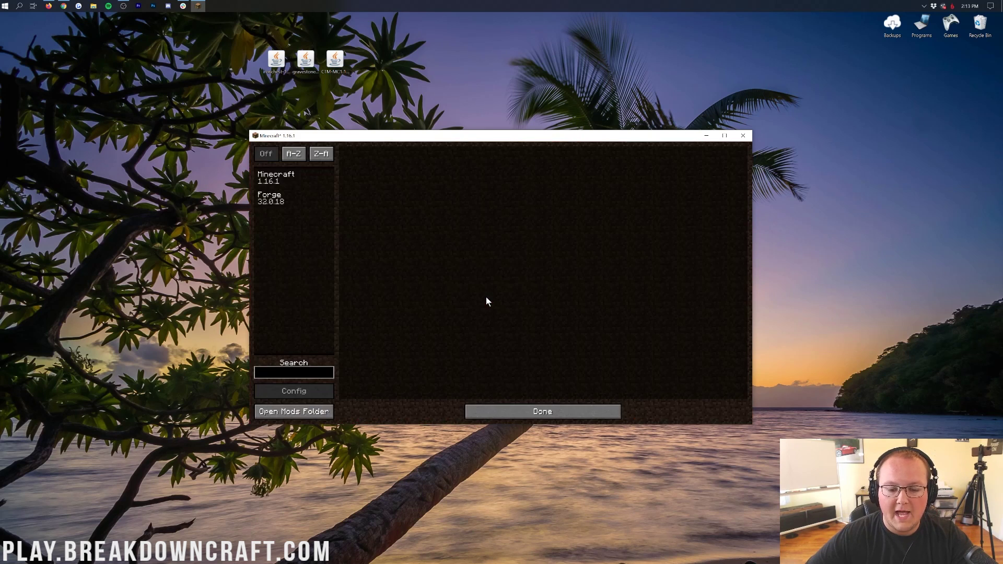
click(293, 412)
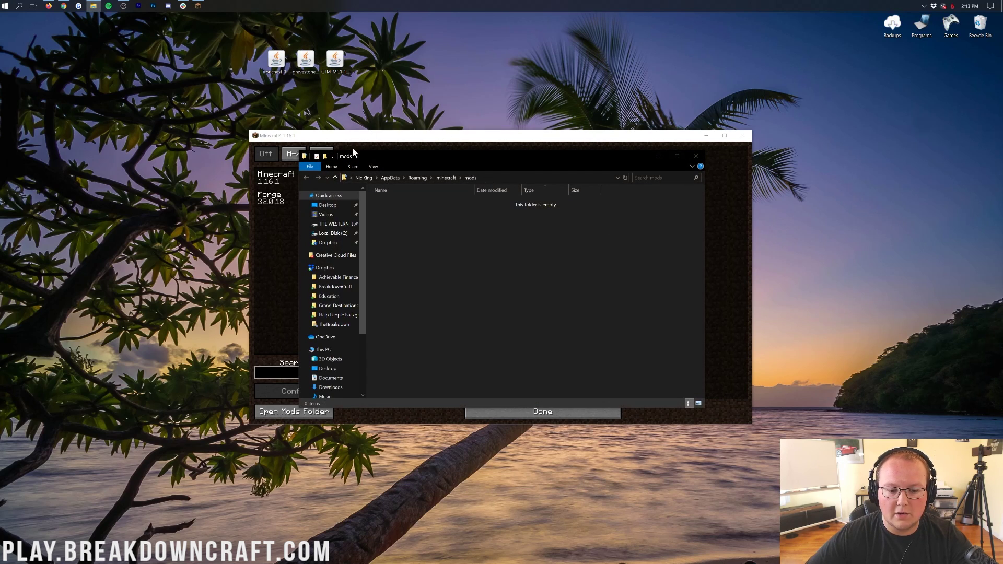
drag(391, 100, 256, 56)
drag(324, 61, 527, 251)
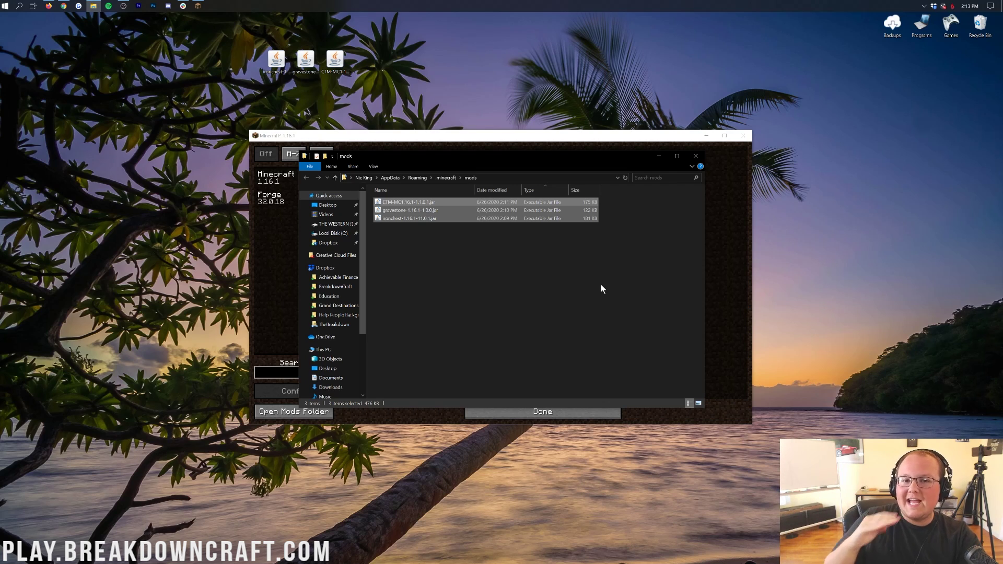
drag(368, 58, 463, 315)
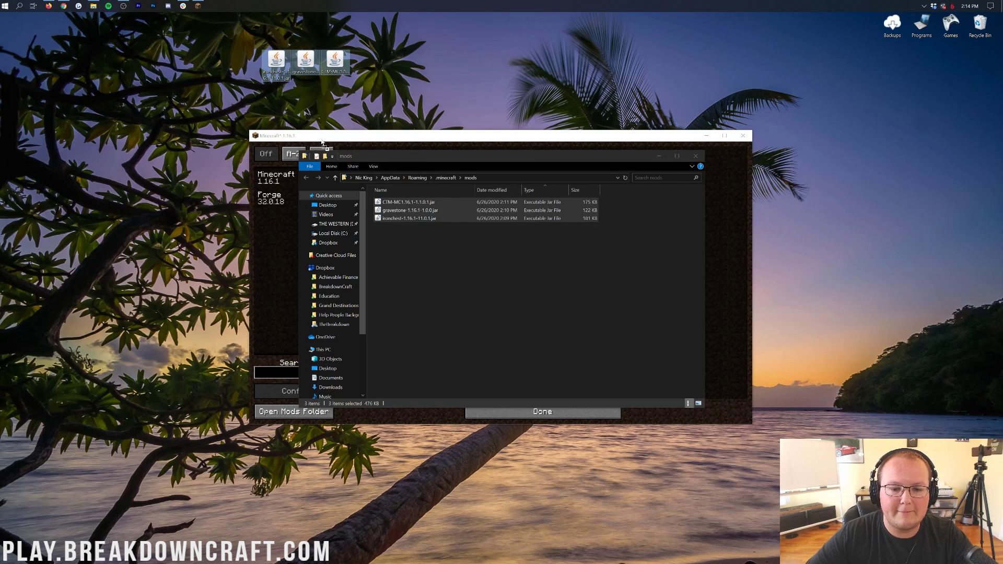
click(700, 154)
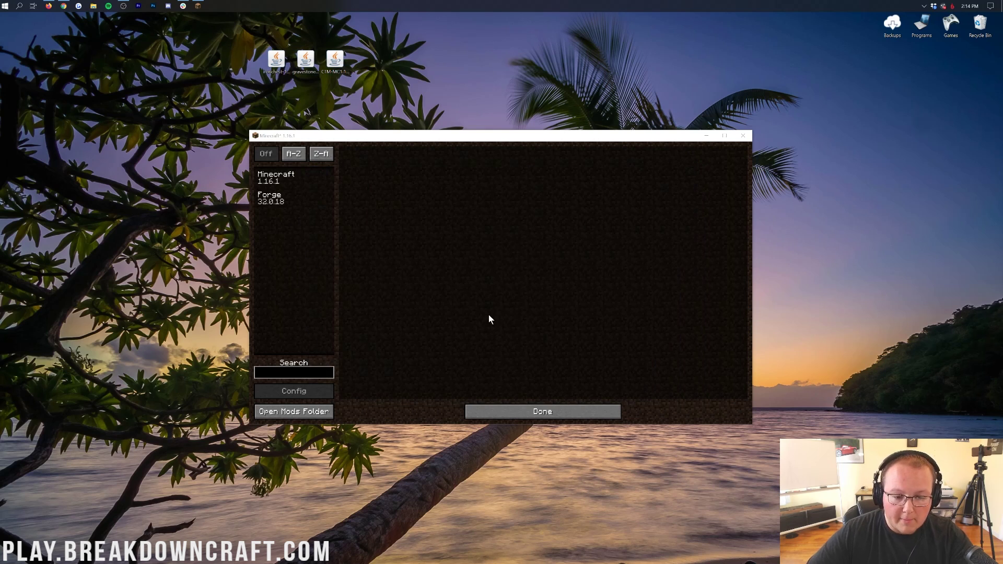
click(569, 418)
- Recheck the mods folder contents, then quit Minecraft
click(471, 296)
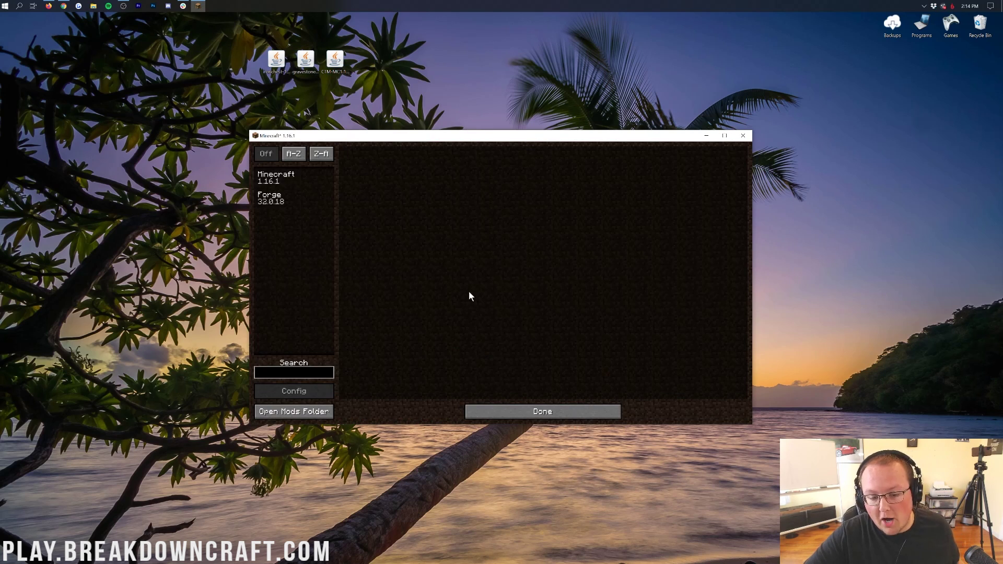
click(291, 412)
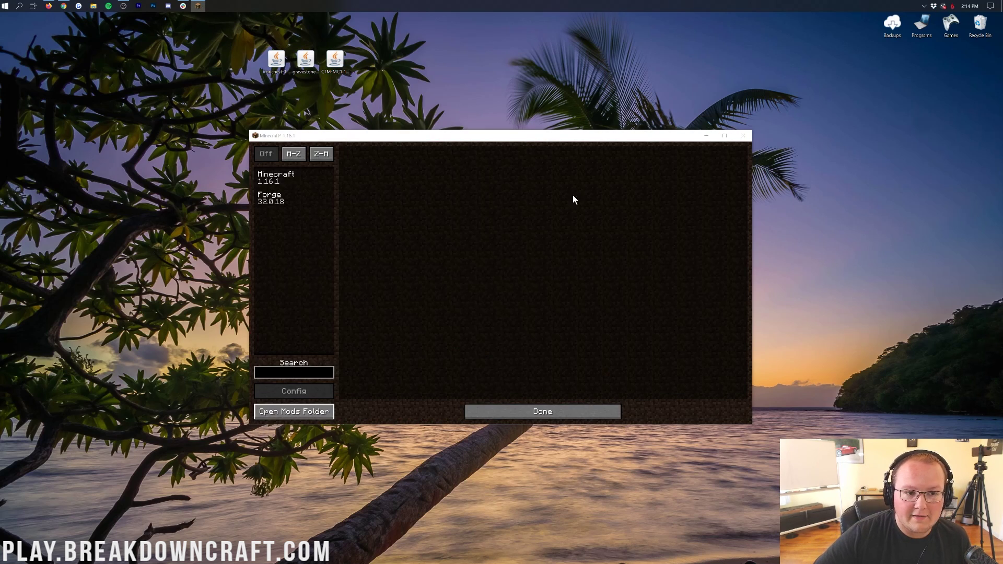
click(697, 156)
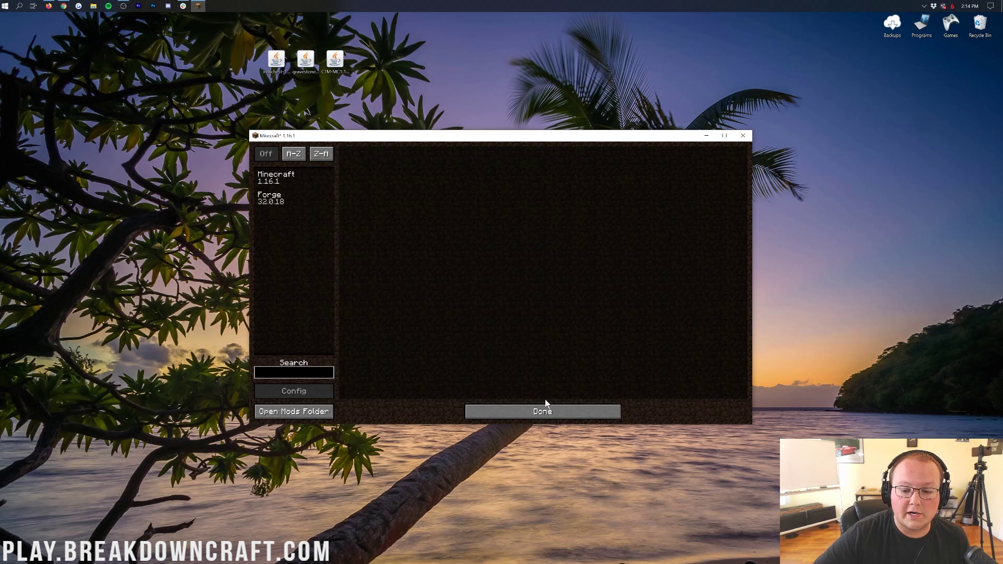
click(545, 412)
click(556, 324)
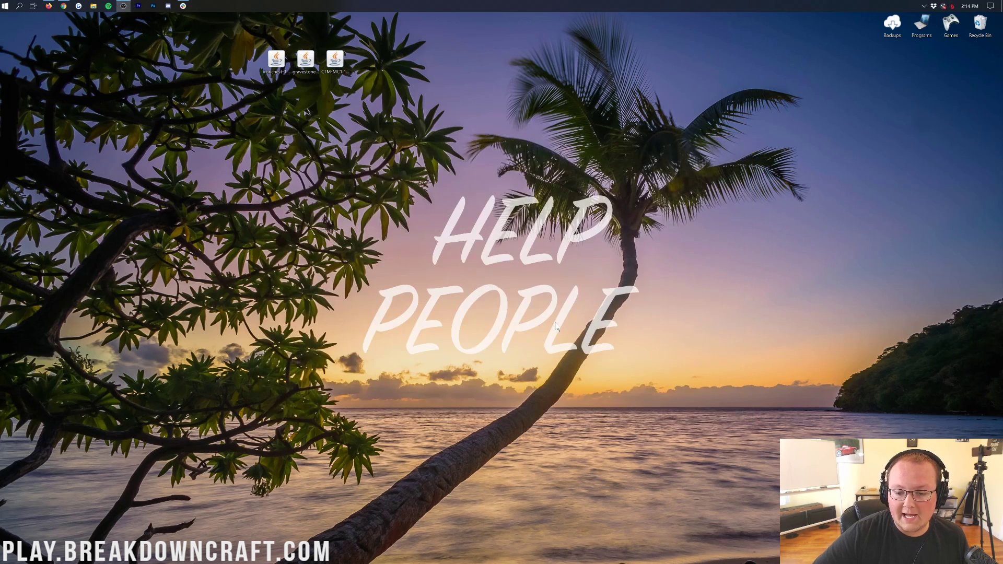
- Relaunch Minecraft Forge 1.16.1 from the Minecraft Launcher, then select the three jar files on the desktop
click(2, 4)
text(minecraft)
key(Return)
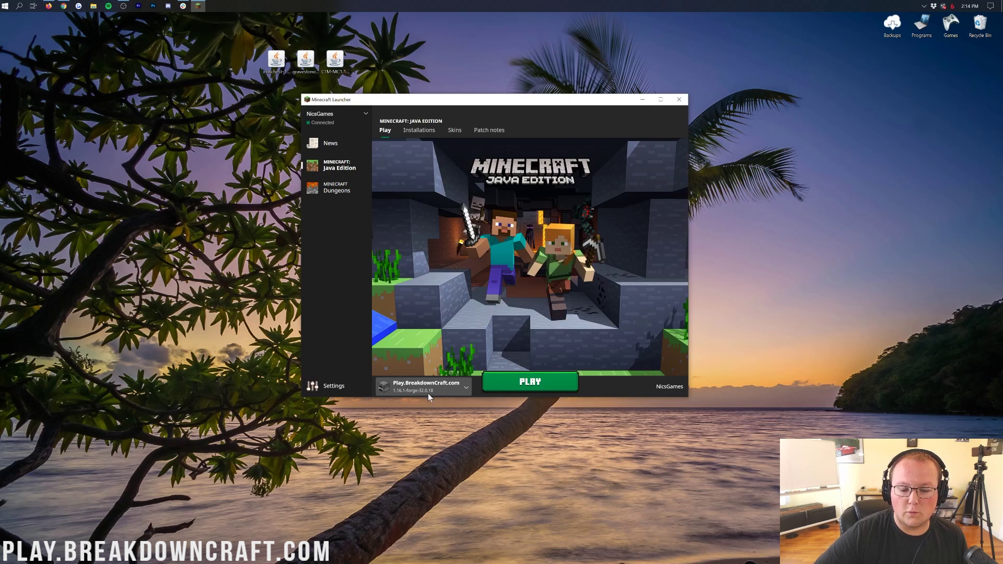
click(531, 382)
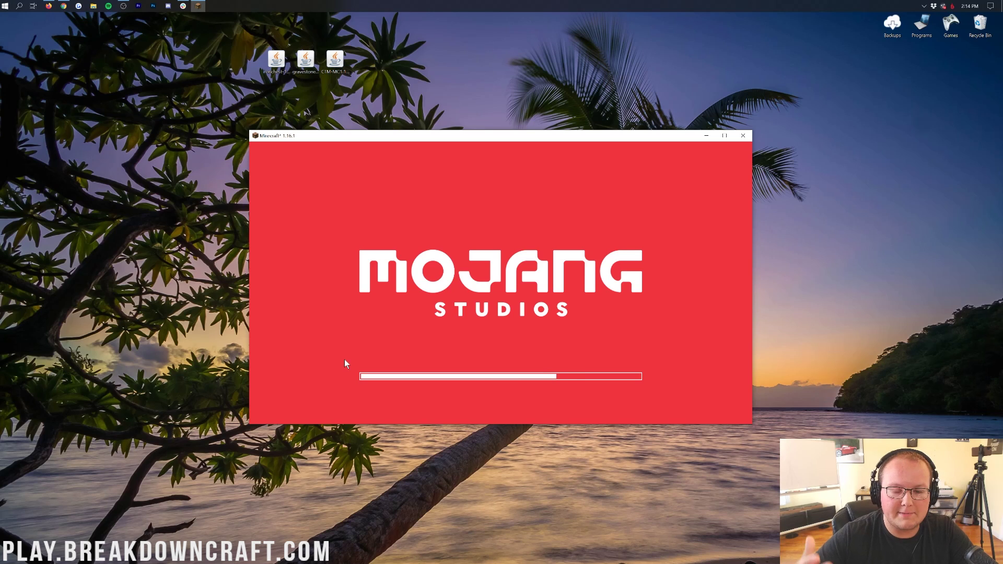
drag(235, 67, 478, 32)
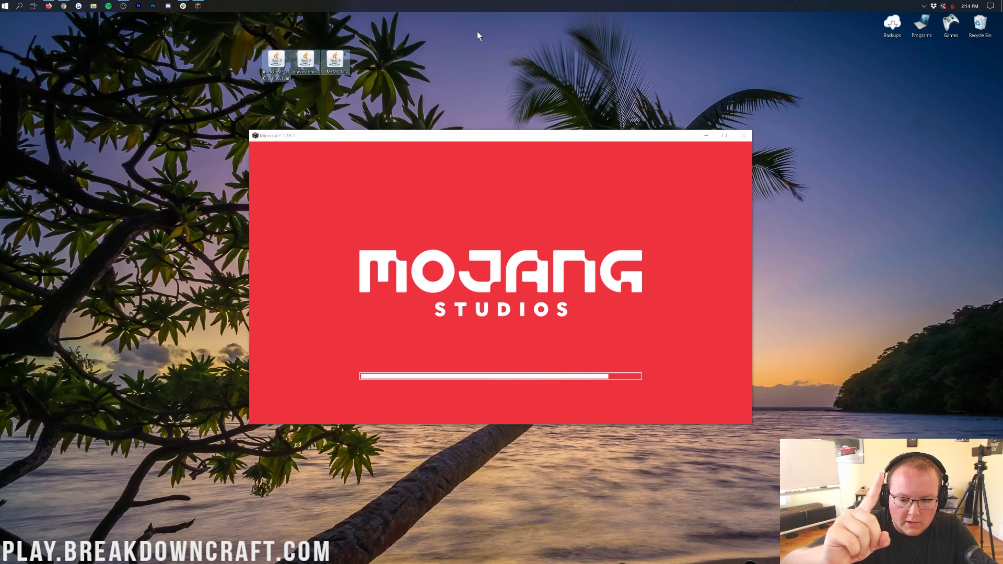